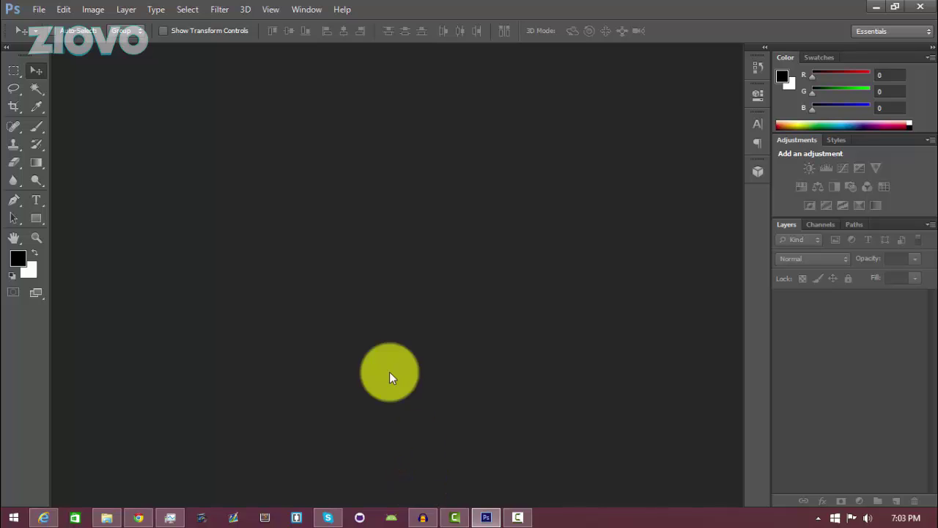
Create a new 1920 × 1080 px document with Transparent background contents.
{"action": "left_click", "coordinate": [48, 8]}
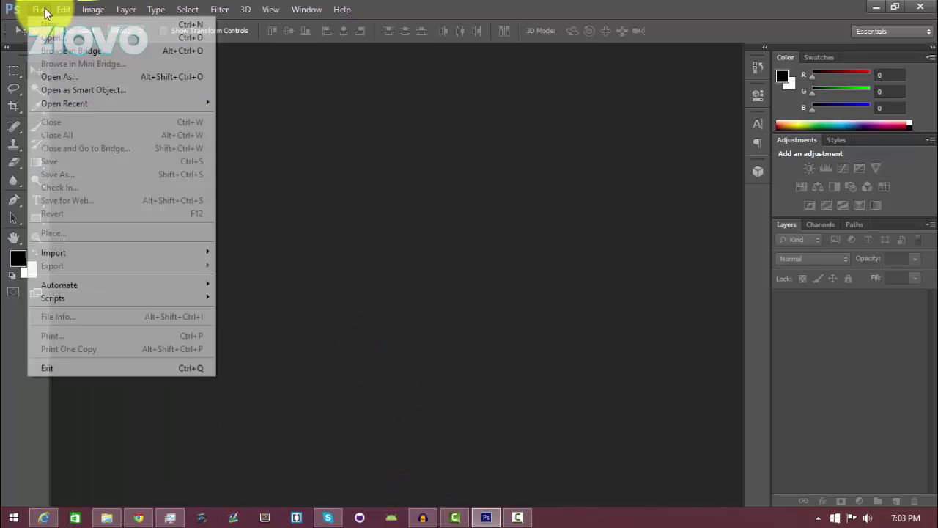
{"action": "left_click", "coordinate": [50, 24]}
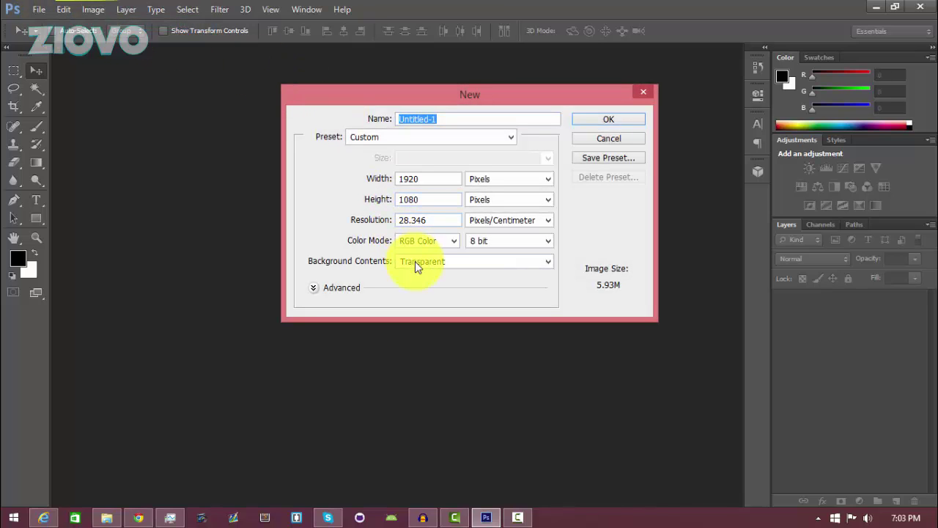
{"action": "left_click", "coordinate": [415, 261]}
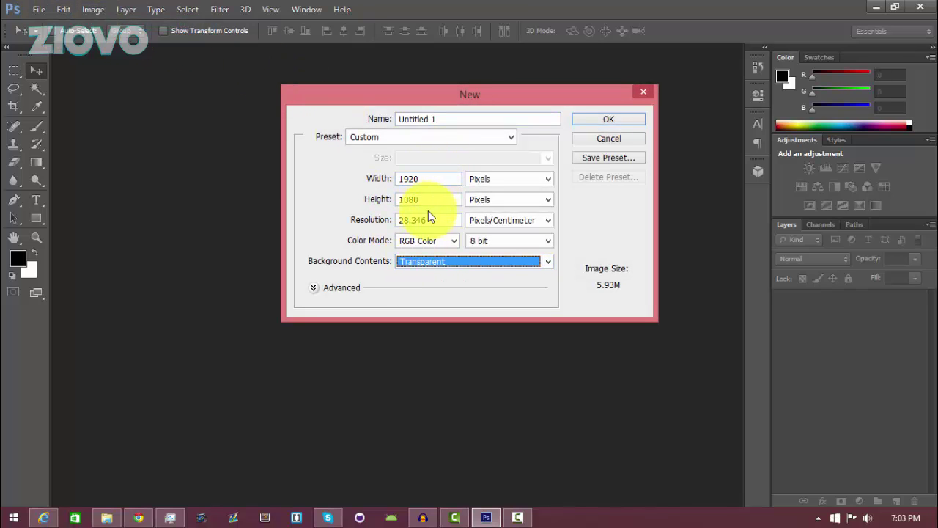
{"action": "left_click", "coordinate": [623, 120]}
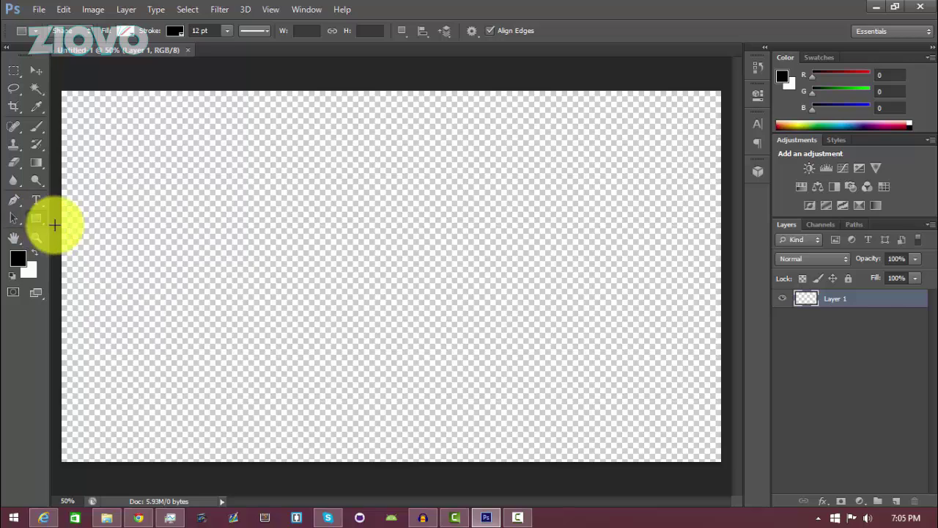
Set the Rectangle tool to no fill with a 12 pt black stroke.
{"action": "left_click", "coordinate": [126, 31]}
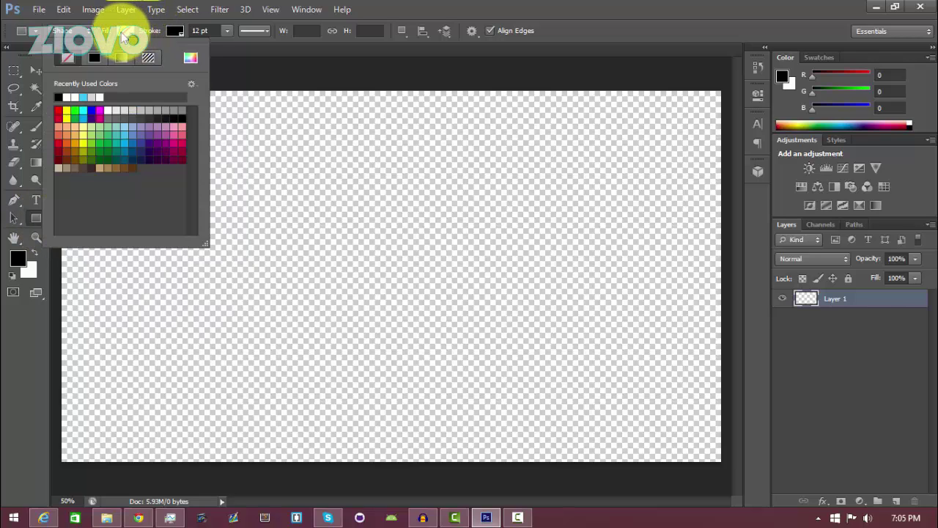
{"action": "left_click", "coordinate": [62, 60]}
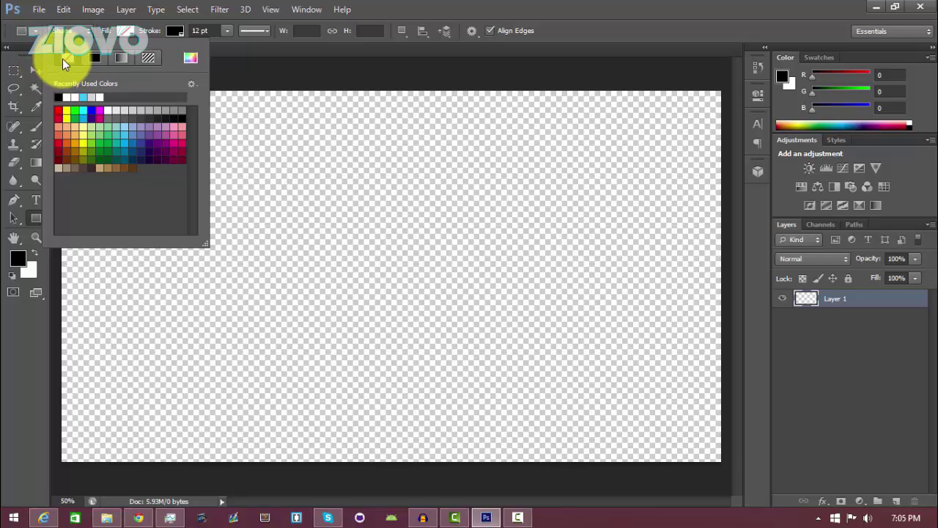
{"action": "left_click", "coordinate": [176, 31]}
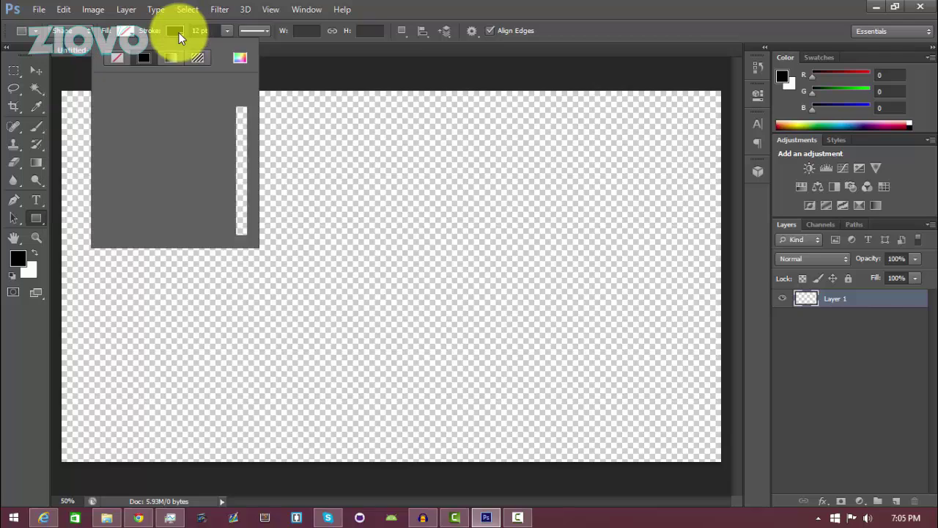
{"action": "left_click", "coordinate": [178, 32]}
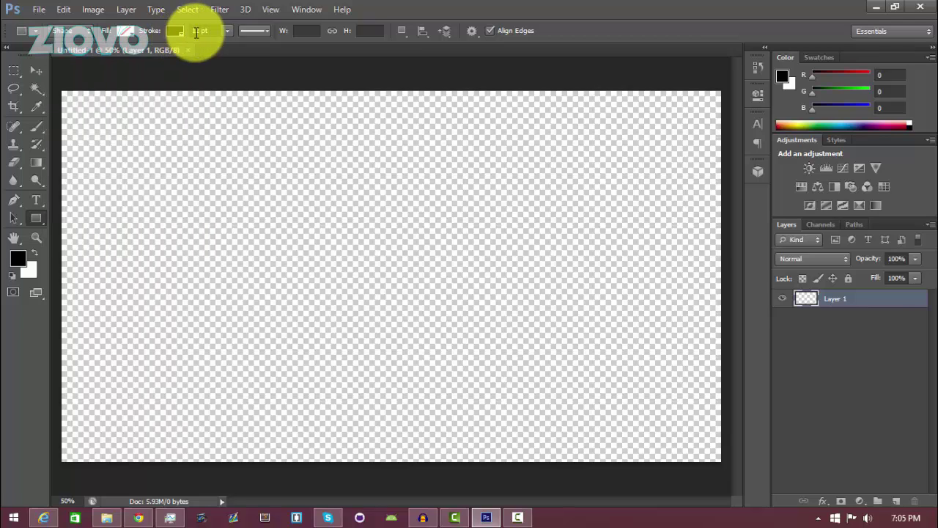
{"action": "left_click", "coordinate": [202, 32]}
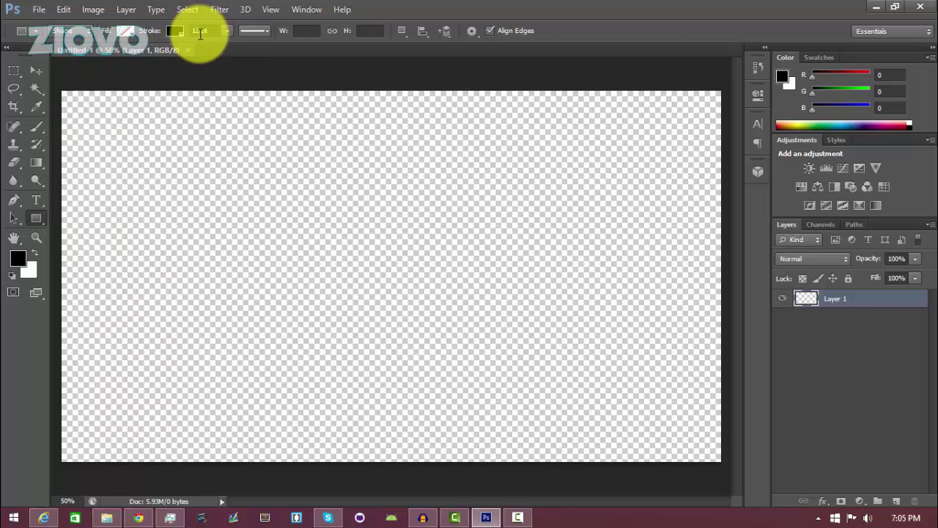
{"action": "type", "text": "3"}
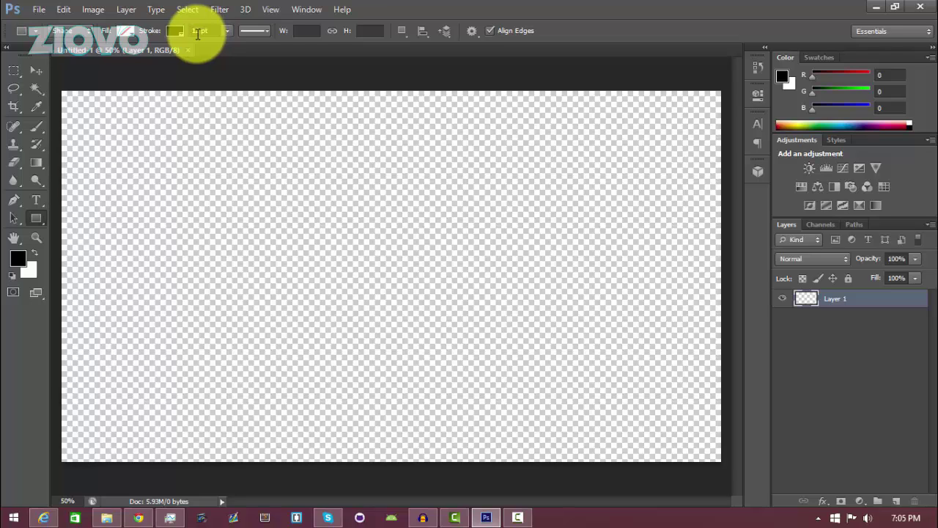
{"action": "key", "text": "Return"}
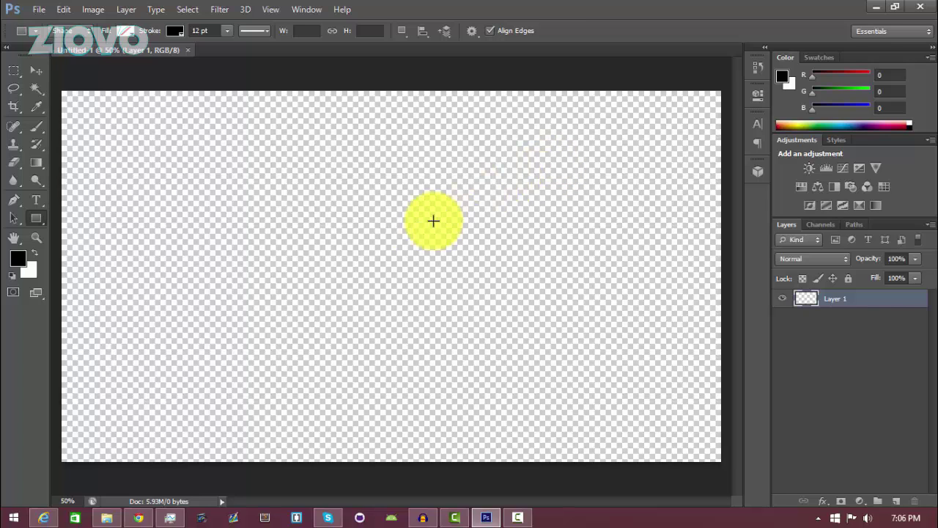
Open the first Aspect Ratio Calculator search result in Chrome.
{"action": "left_click", "coordinate": [147, 519]}
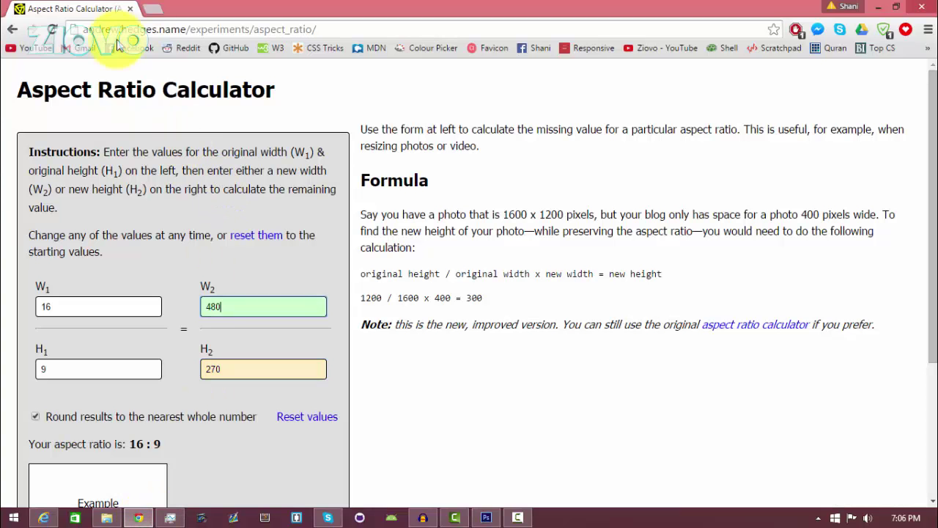
{"action": "left_click", "coordinate": [12, 29]}
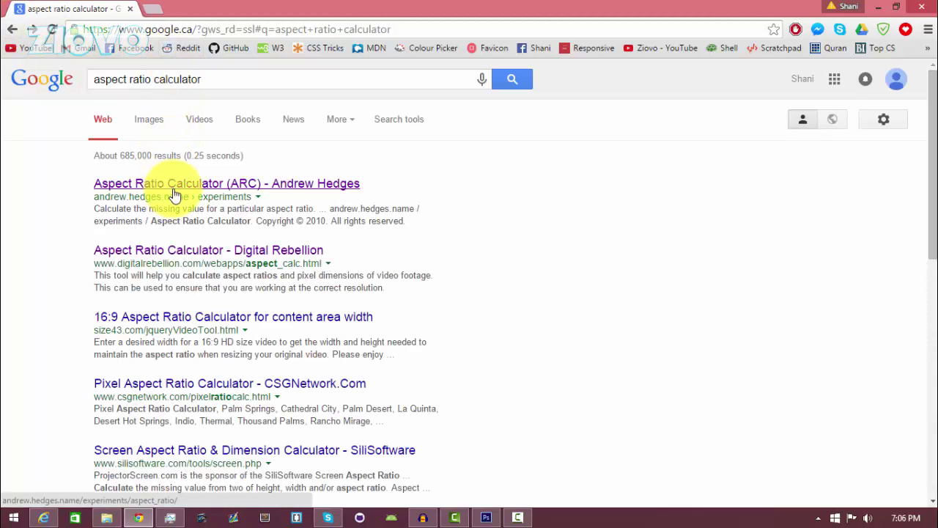
{"action": "left_click", "coordinate": [198, 184]}
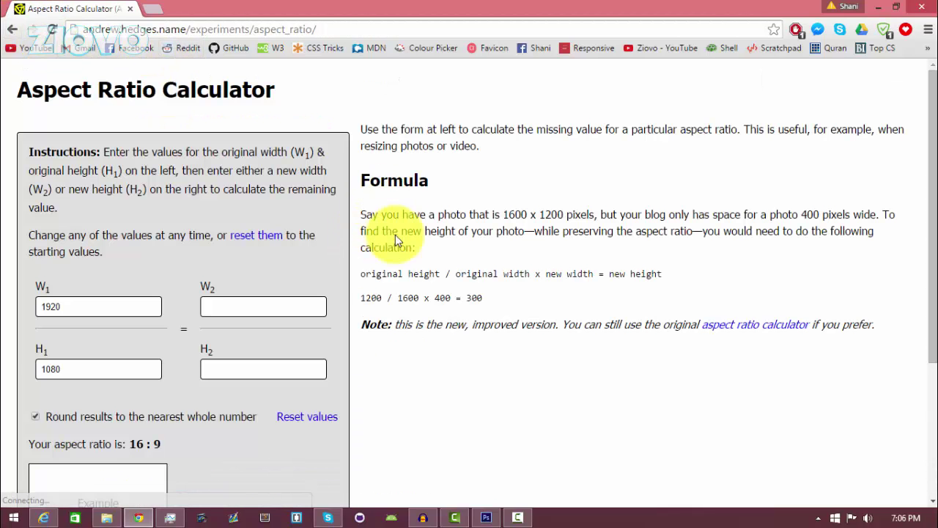
{"action": "scroll", "coordinate": [310, 184], "scroll_direction": "down", "scroll_amount": 3}
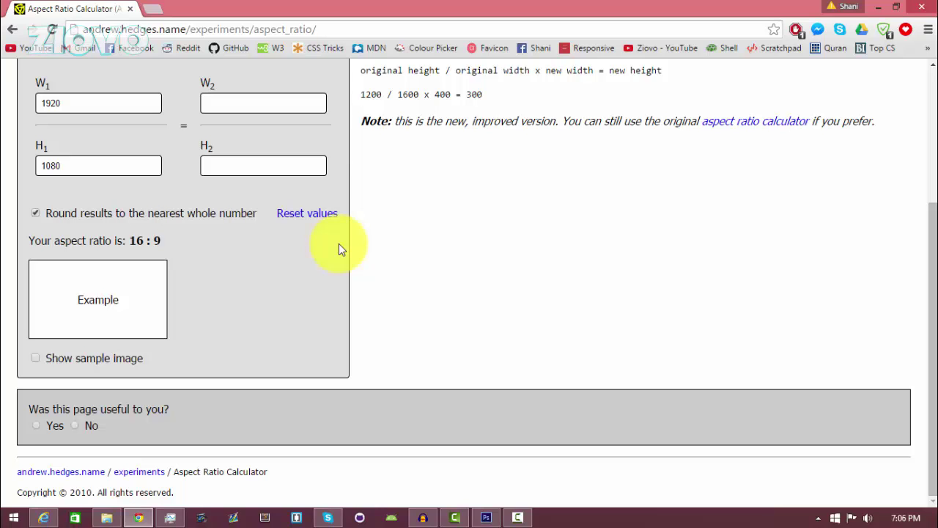
Calculate that a 16:9 frame 480 wide is 270 high, then open Photoshop's Create Rectangle dialog.
{"action": "left_click", "coordinate": [307, 213]}
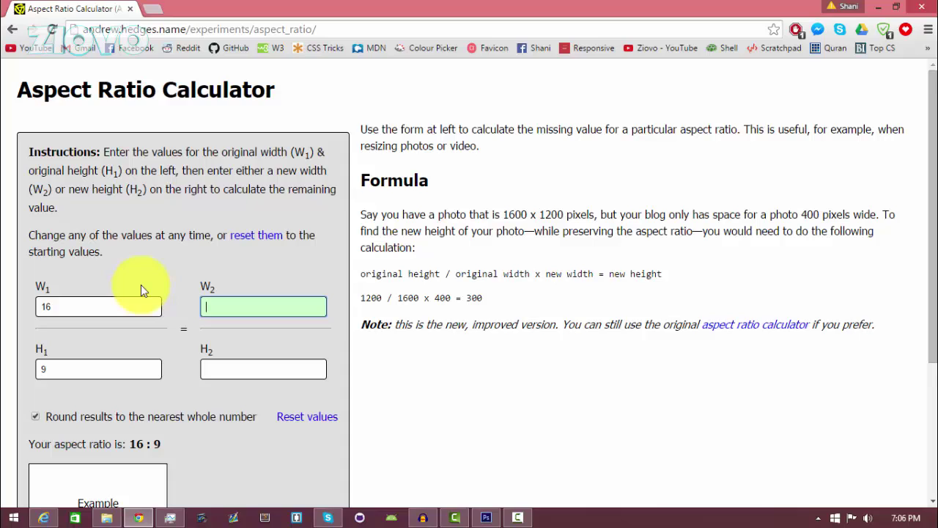
{"action": "double_click", "coordinate": [94, 308]}
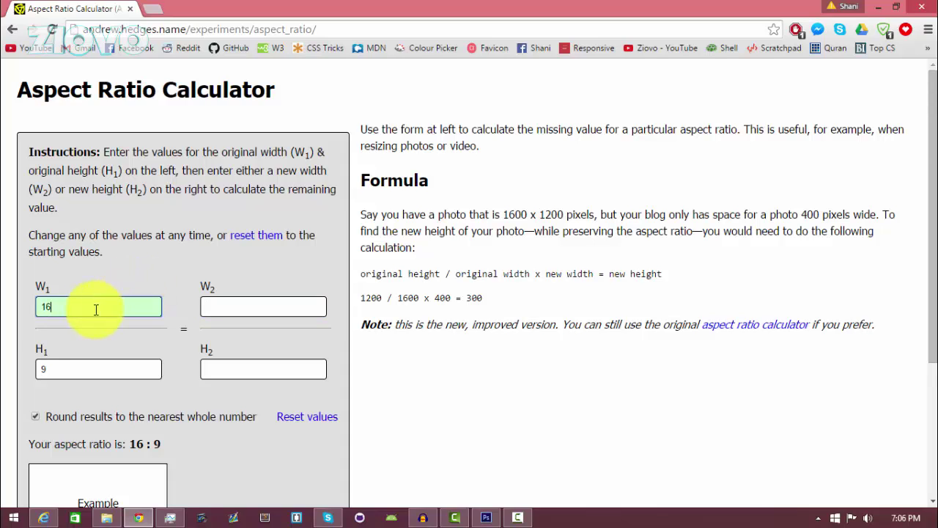
{"action": "left_click", "coordinate": [46, 370]}
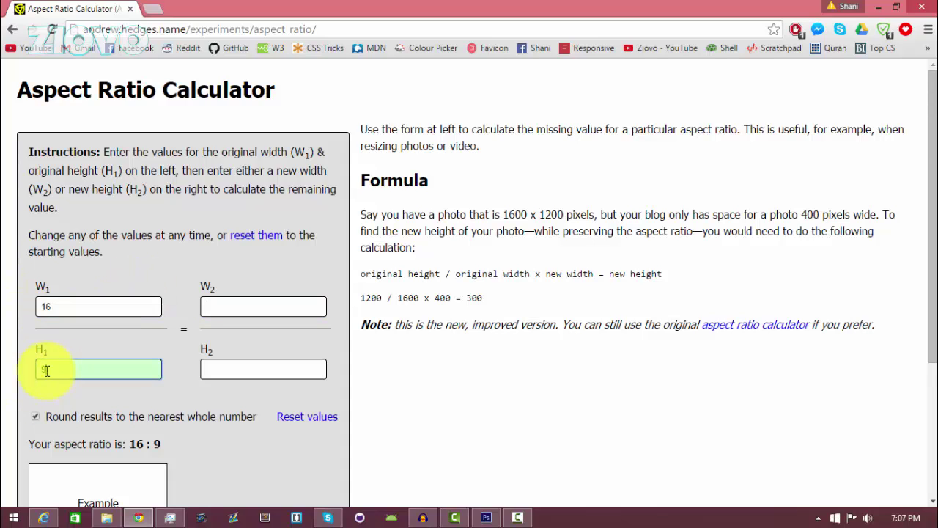
{"action": "left_click", "coordinate": [265, 310]}
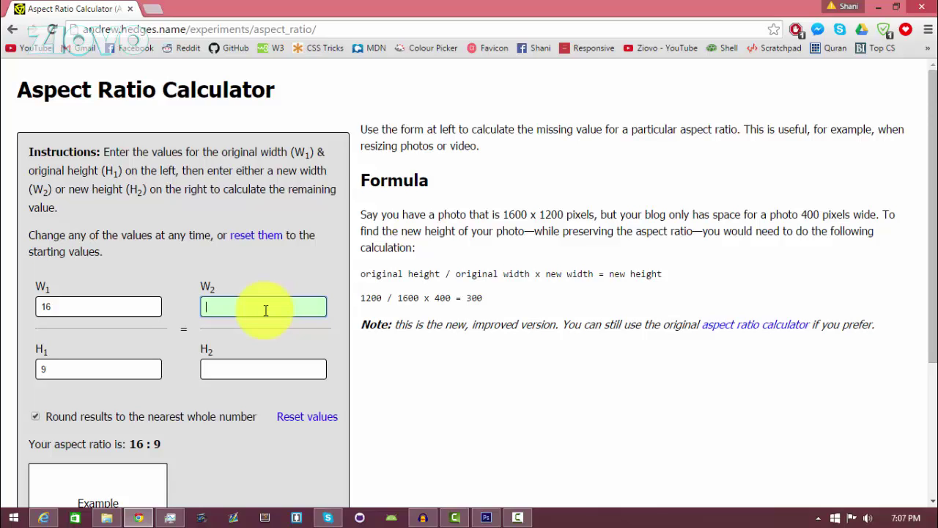
{"action": "type", "text": "480"}
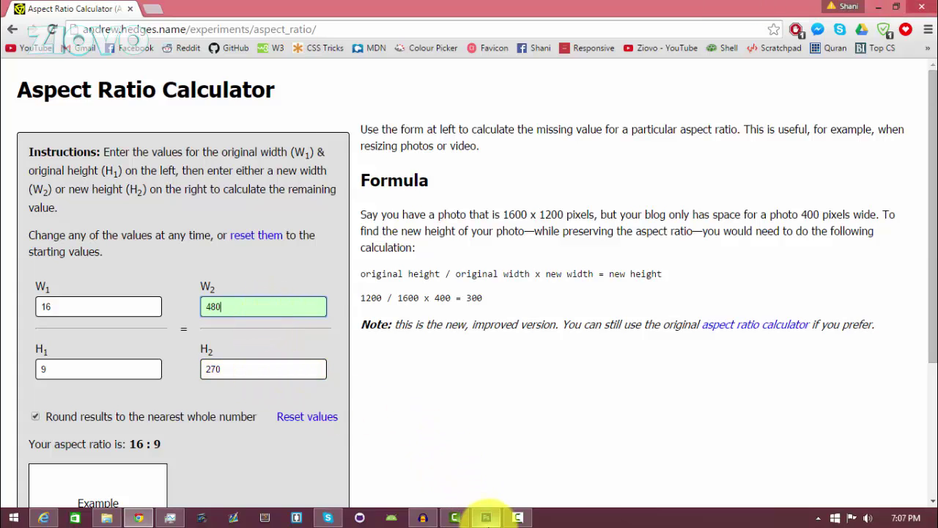
{"action": "left_click", "coordinate": [486, 518]}
{"action": "left_click", "coordinate": [486, 244]}
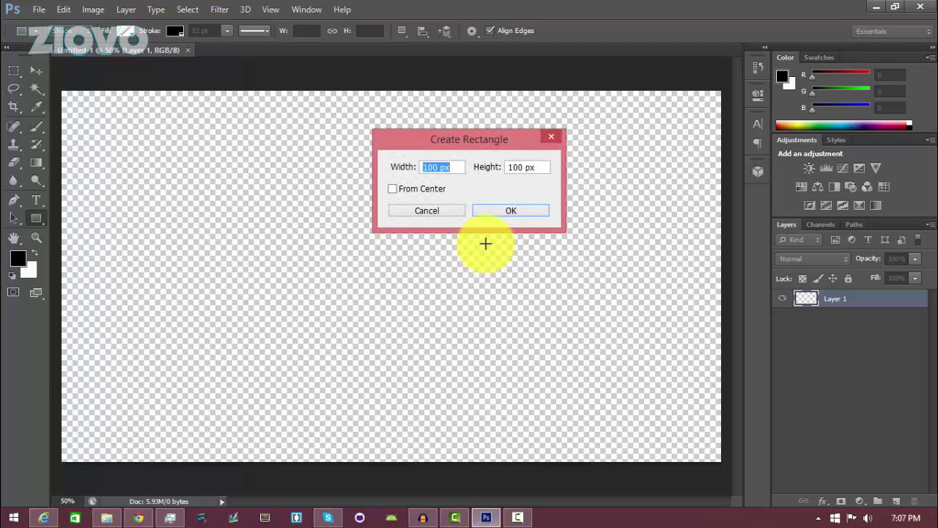
Create a 480 × 270 px outlined rectangle.
{"action": "type", "text": "480"}
{"action": "left_click", "coordinate": [139, 519]}
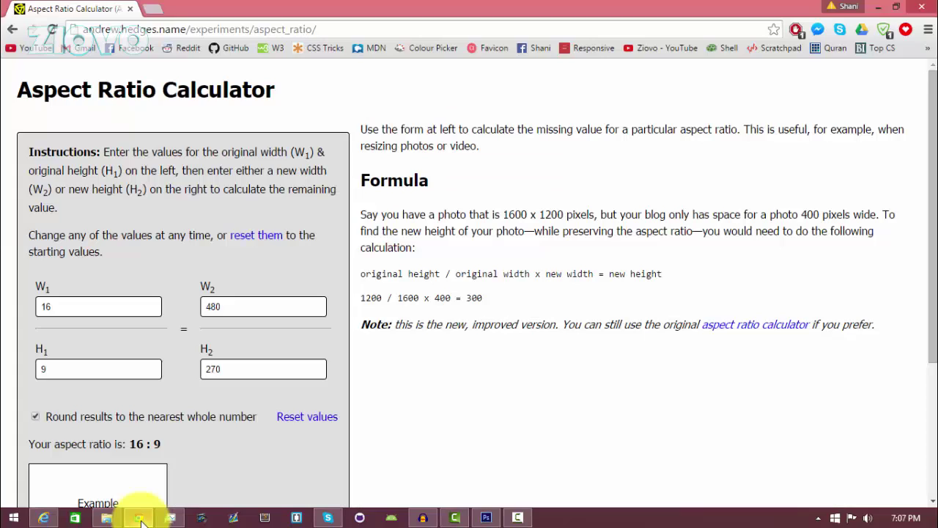
{"action": "left_click", "coordinate": [138, 517]}
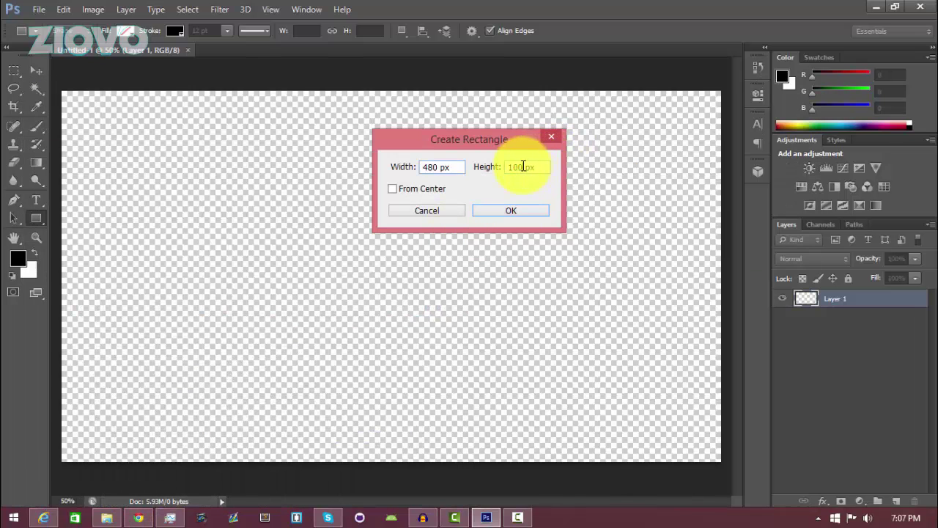
{"action": "double_click", "coordinate": [522, 167]}
{"action": "type", "text": "270"}
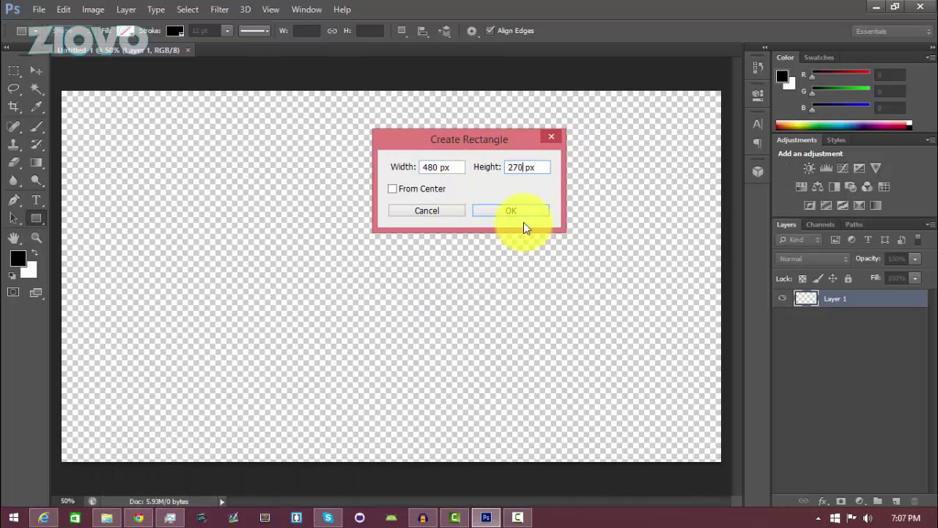
{"action": "left_click", "coordinate": [517, 214]}
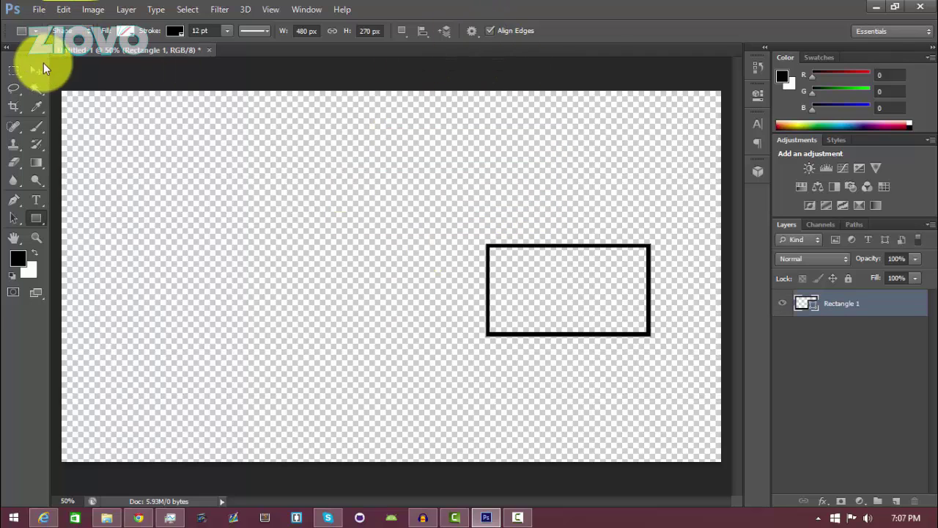
Move the rectangle toward the canvas's top-right corner.
{"action": "left_click", "coordinate": [37, 71]}
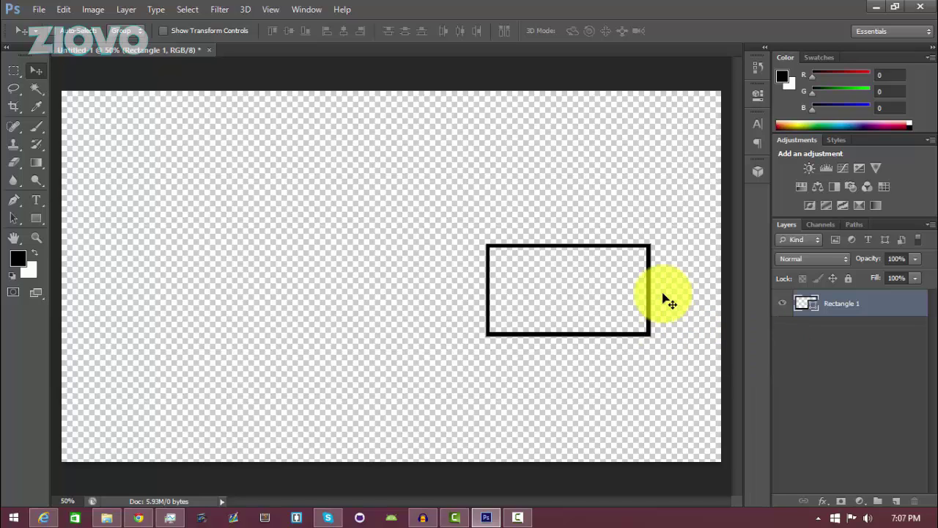
{"action": "left_click_drag", "start_coordinate": [663, 297], "coordinate": [665, 318]}
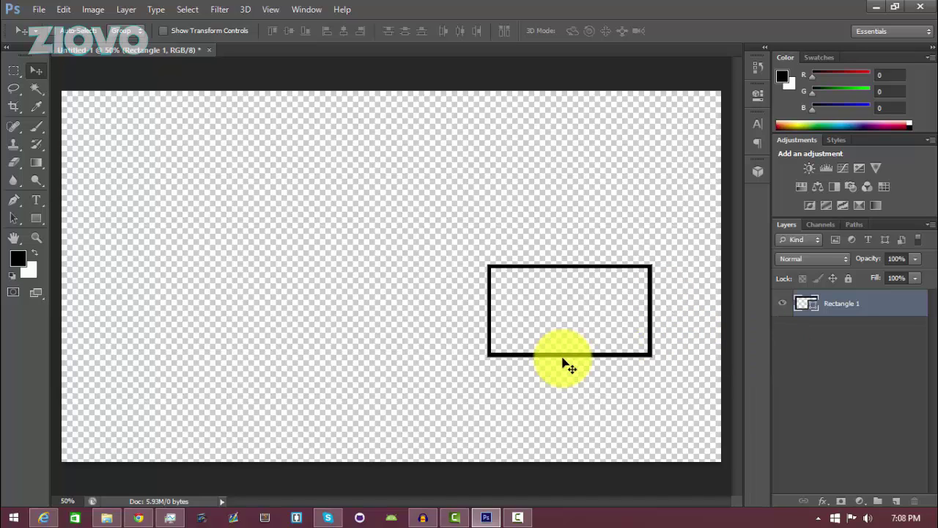
{"action": "left_click_drag", "start_coordinate": [562, 363], "coordinate": [599, 212]}
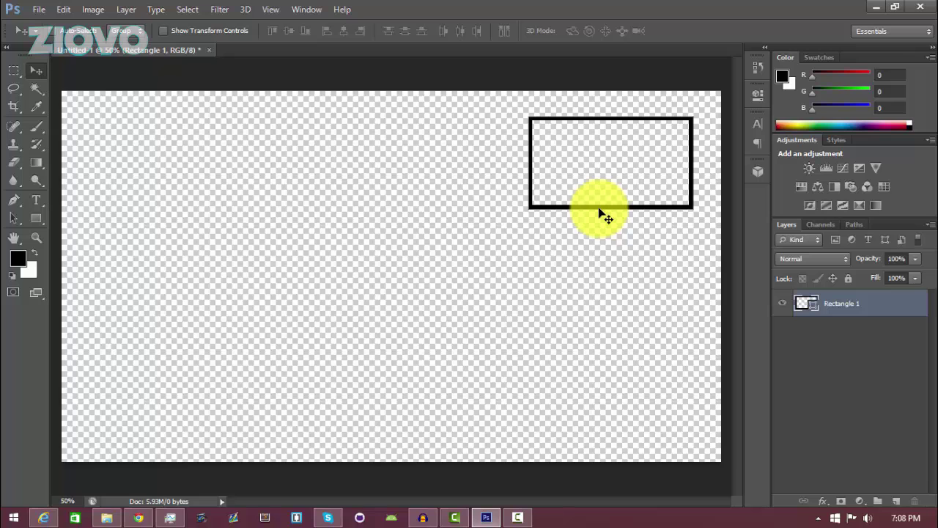
{"action": "right_click", "coordinate": [863, 311]}
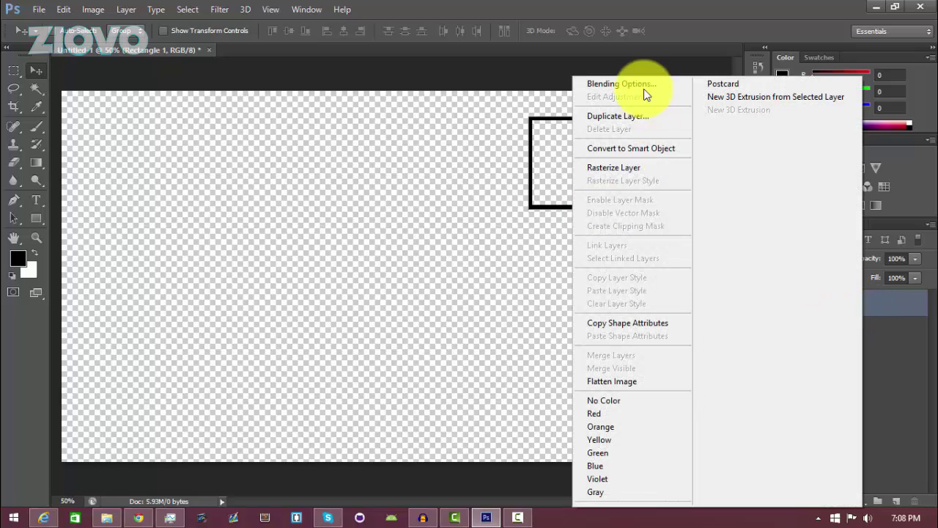
Add a bright red Color Overlay to the Rectangle 1 layer via Blending Options.
{"action": "left_click", "coordinate": [644, 85]}
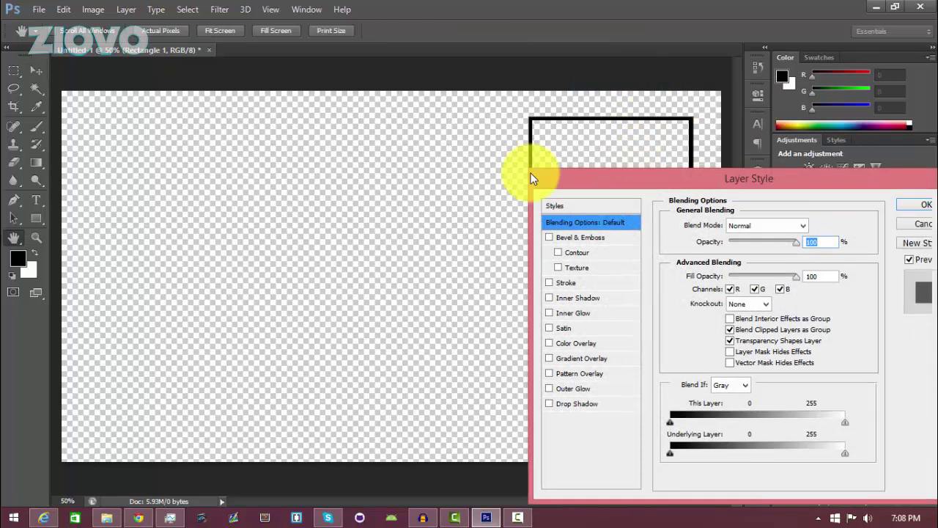
{"action": "left_click_drag", "start_coordinate": [533, 179], "coordinate": [117, 92]}
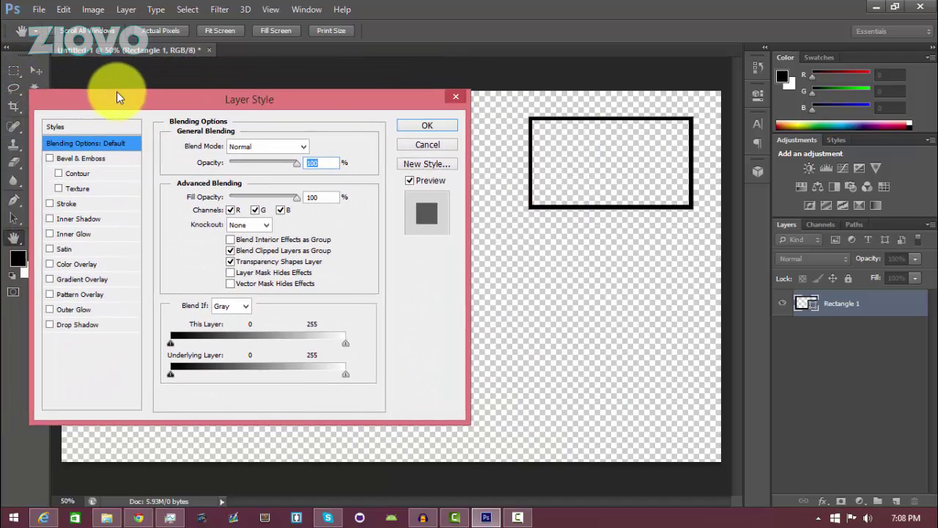
{"action": "left_click", "coordinate": [50, 264]}
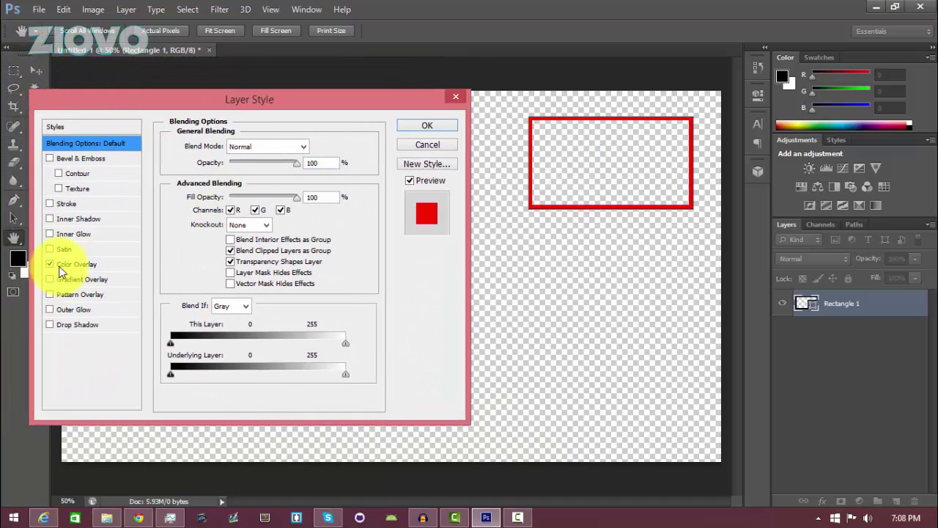
{"action": "left_click", "coordinate": [64, 267]}
{"action": "left_click", "coordinate": [315, 145]}
{"action": "left_click", "coordinate": [355, 208]}
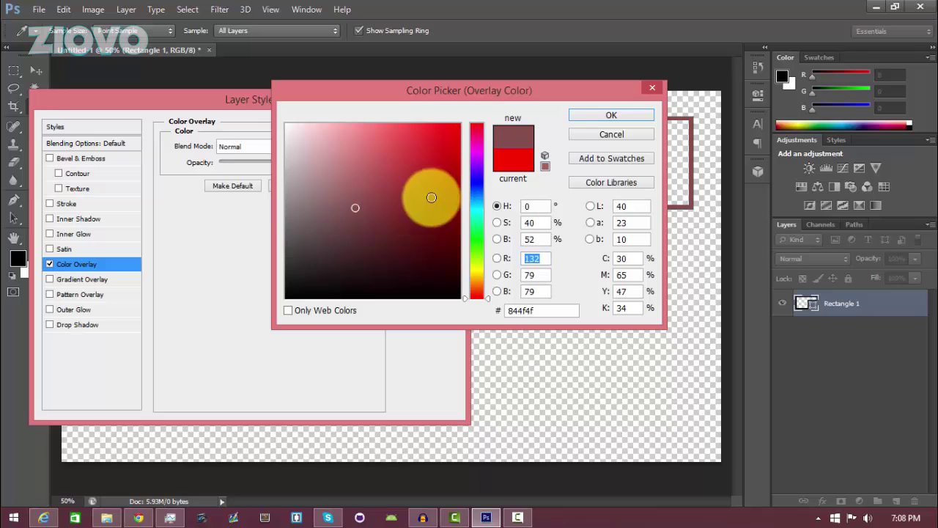
{"action": "left_click_drag", "start_coordinate": [432, 198], "coordinate": [442, 157]}
{"action": "key", "text": "Return"}
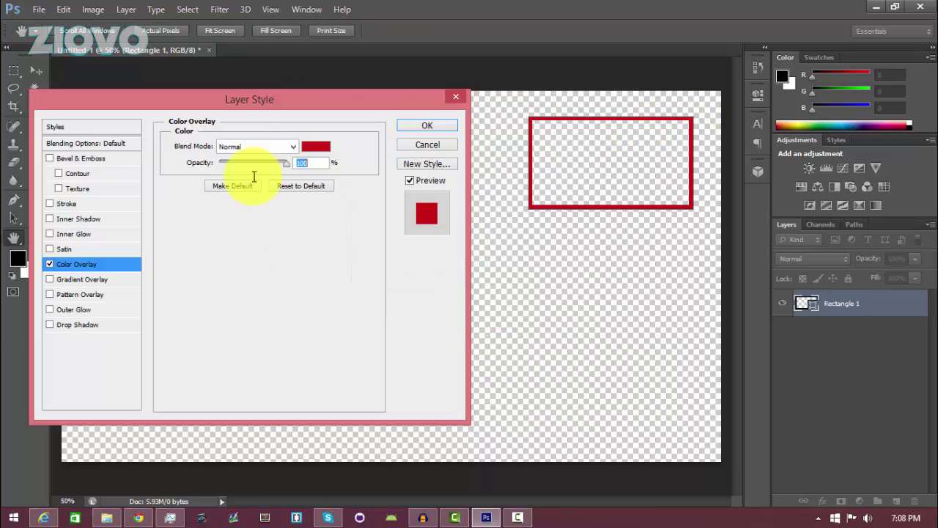
Swap the Color Overlay for a Gradient Overlay and preview several preset gradients.
{"action": "left_click", "coordinate": [49, 264]}
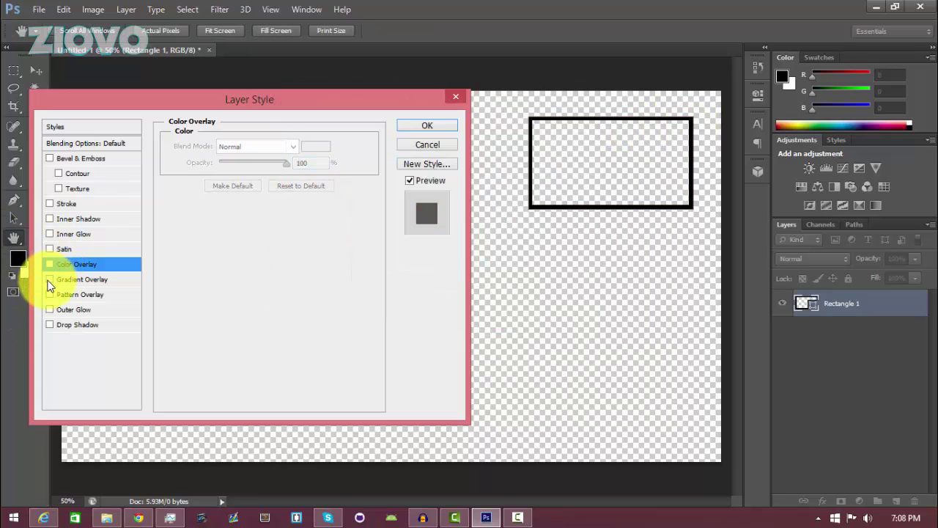
{"action": "left_click", "coordinate": [50, 280]}
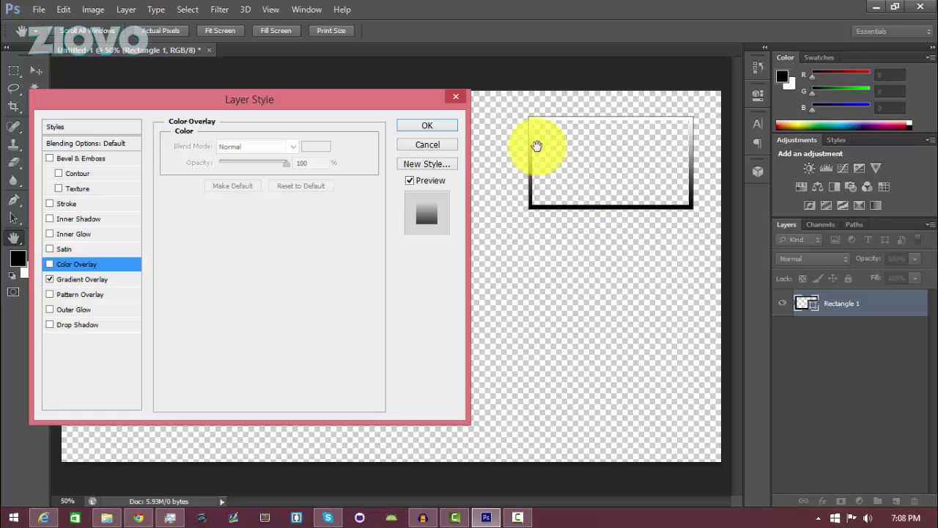
{"action": "left_click", "coordinate": [110, 280]}
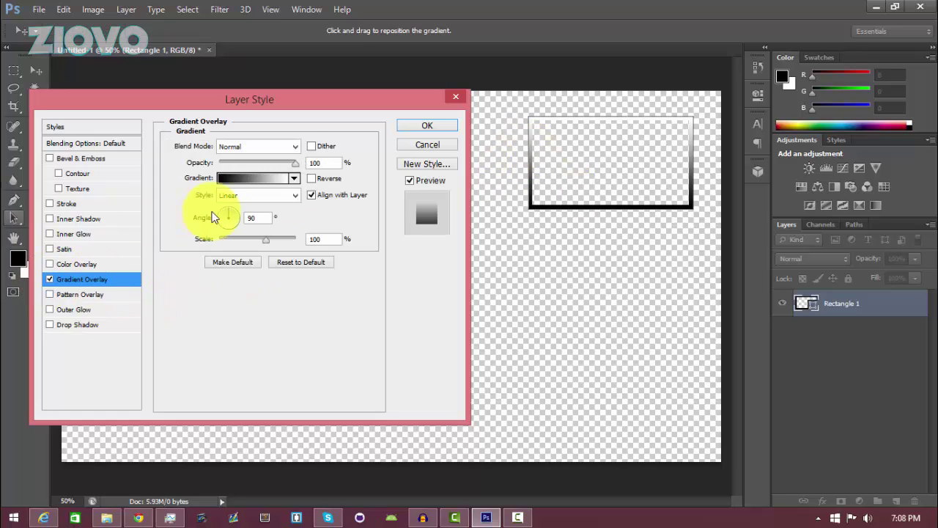
{"action": "left_click", "coordinate": [241, 177]}
{"action": "left_click", "coordinate": [454, 104]}
{"action": "left_click", "coordinate": [498, 103]}
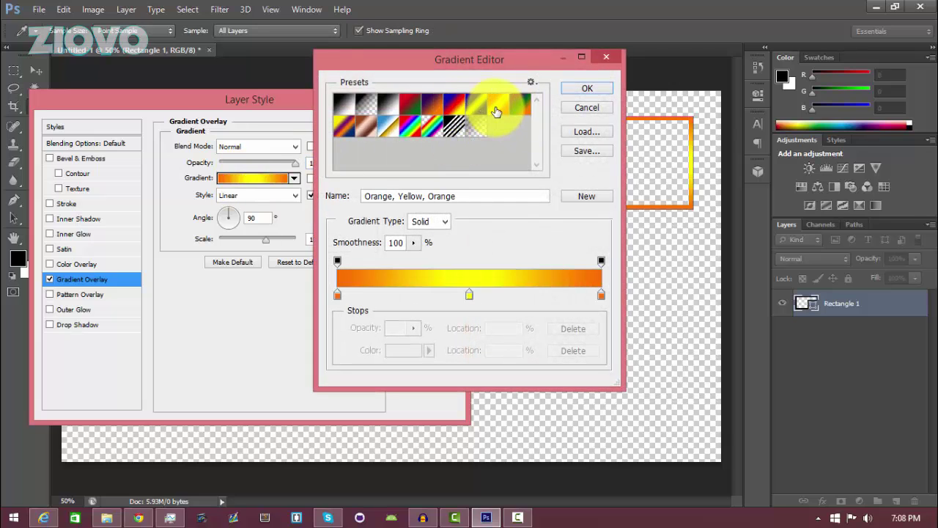
{"action": "left_click", "coordinate": [519, 103]}
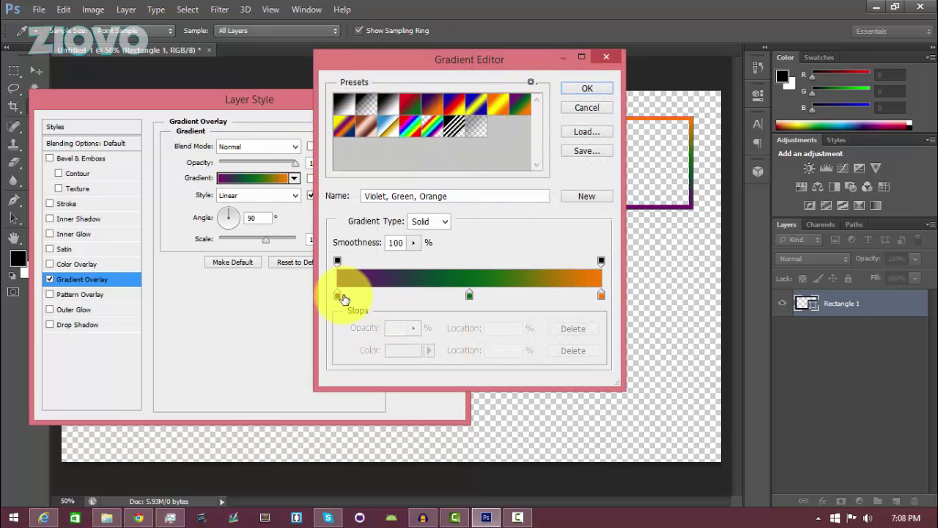
After trying a teal left stop, apply the Foreground to Background gradient.
{"action": "left_click", "coordinate": [337, 295]}
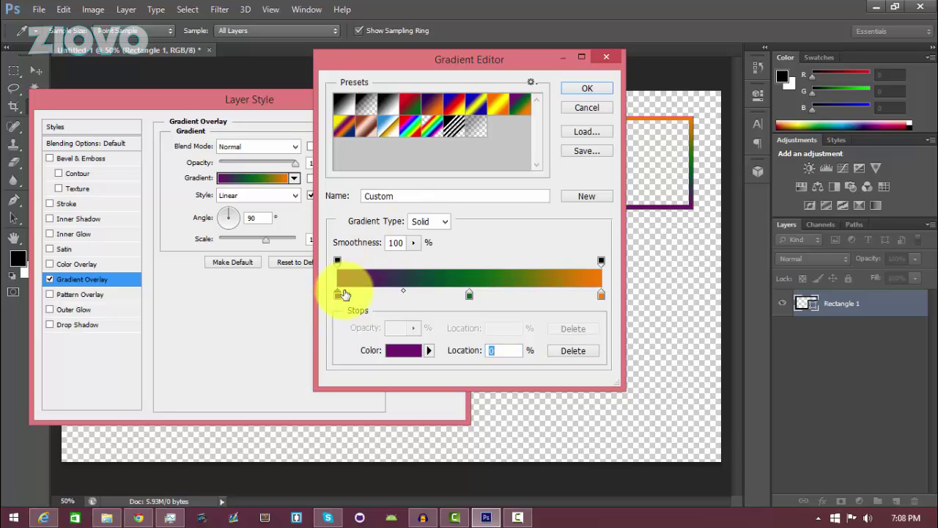
{"action": "double_click", "coordinate": [337, 294]}
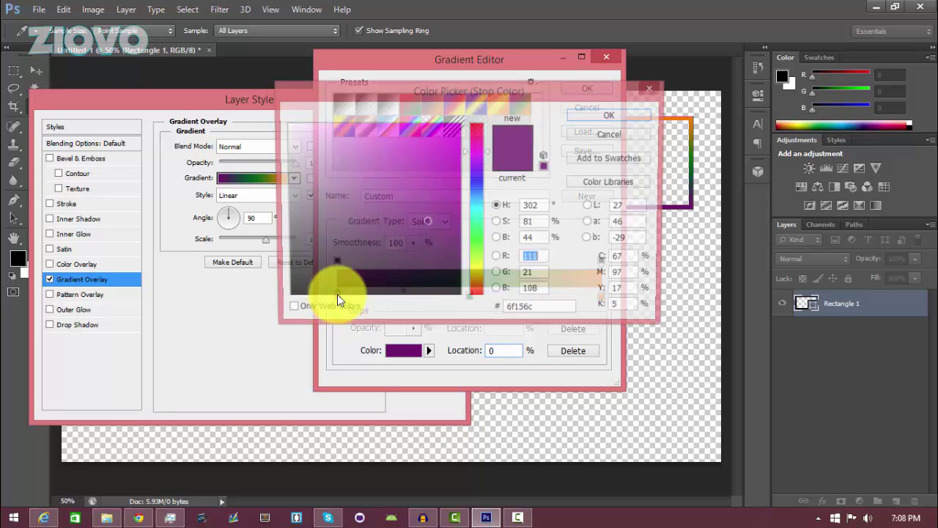
{"action": "left_click", "coordinate": [478, 206]}
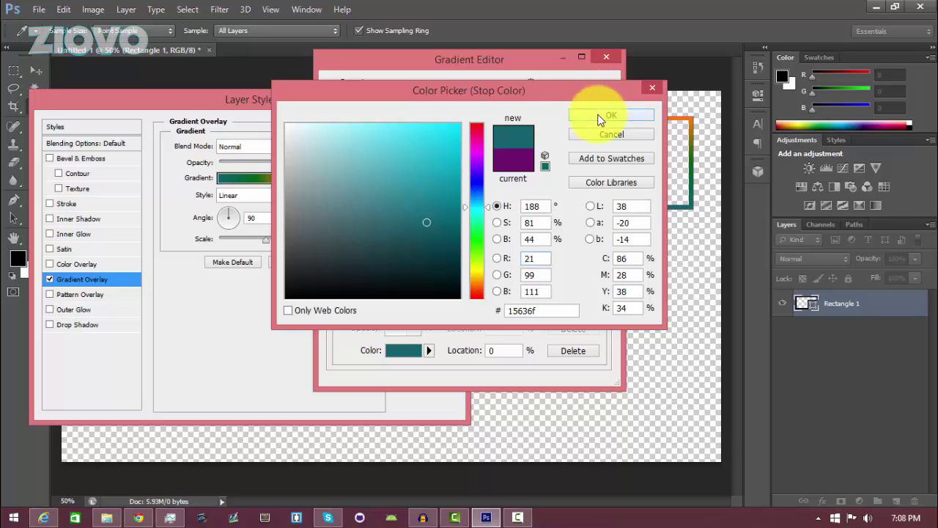
{"action": "left_click", "coordinate": [608, 114]}
{"action": "left_click_drag", "start_coordinate": [477, 60], "coordinate": [285, 89]}
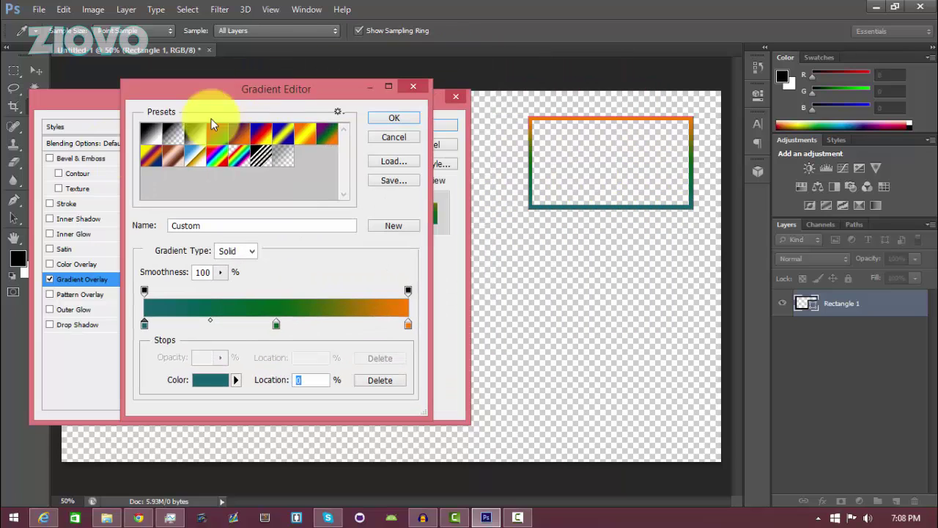
{"action": "left_click", "coordinate": [149, 140]}
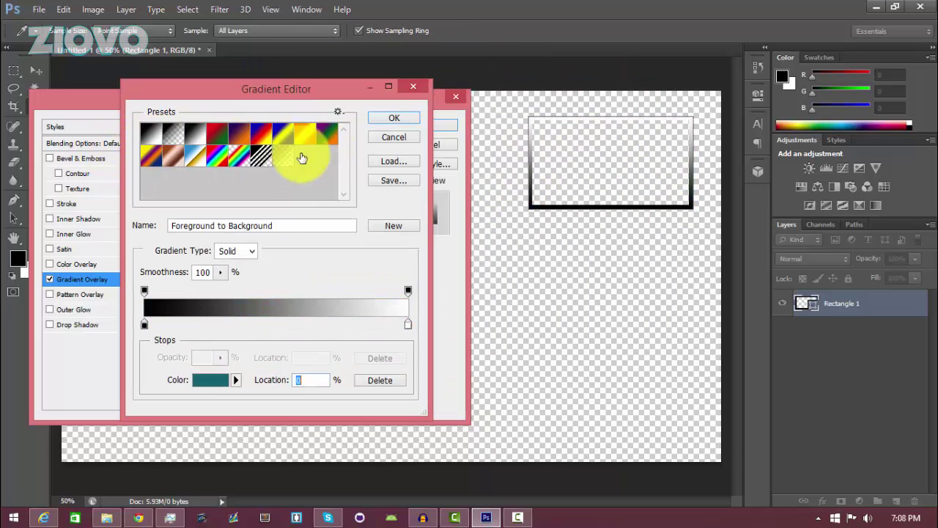
{"action": "left_click", "coordinate": [388, 119]}
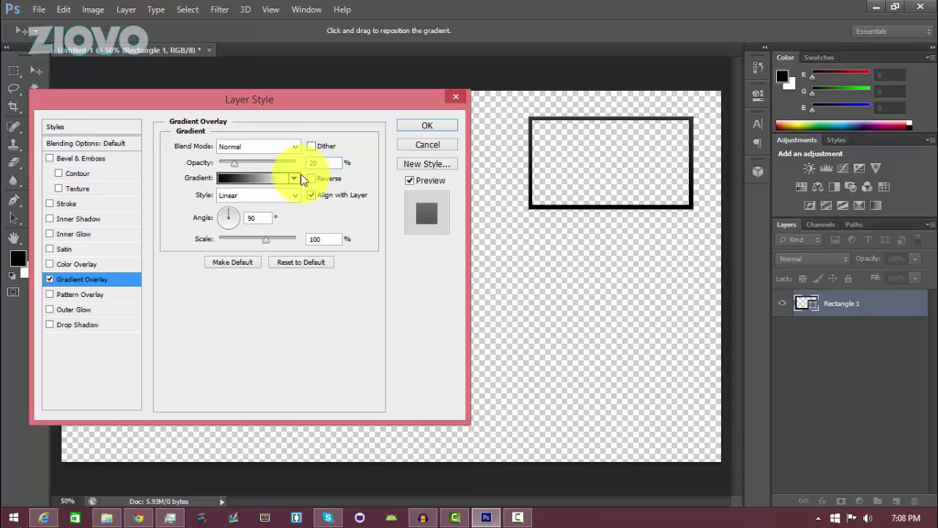
Set the Gradient Overlay to 100% opacity with an #aeaeae grey-to-white gradient.
{"action": "double_click", "coordinate": [314, 162]}
{"action": "type", "text": "100"}
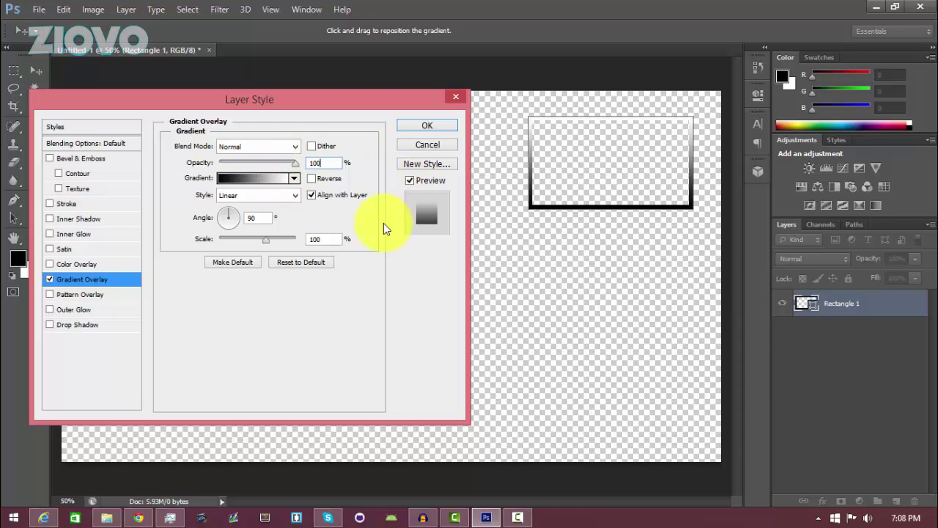
{"action": "left_click", "coordinate": [260, 178]}
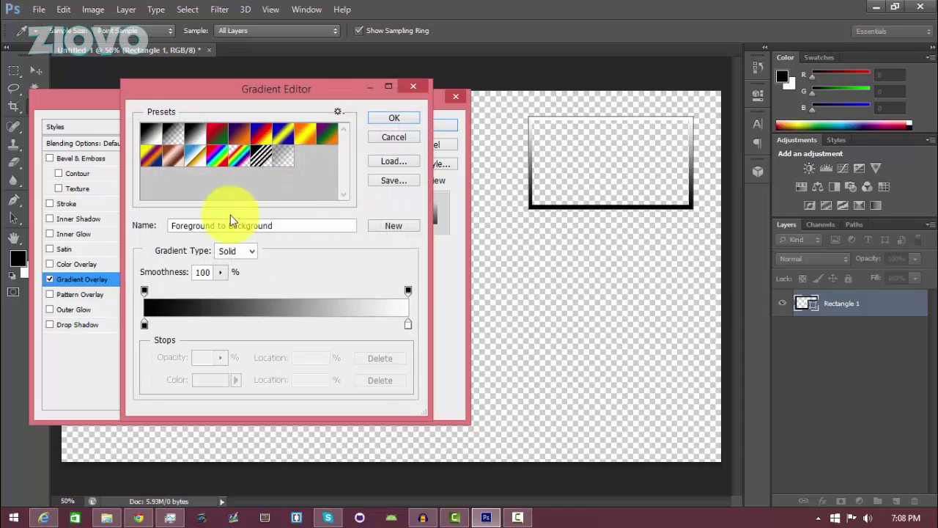
{"action": "left_click", "coordinate": [144, 325]}
{"action": "double_click", "coordinate": [144, 326]}
{"action": "left_click_drag", "start_coordinate": [363, 103], "coordinate": [82, 114]}
{"action": "left_click", "coordinate": [50, 201]}
{"action": "left_click", "coordinate": [50, 202]}
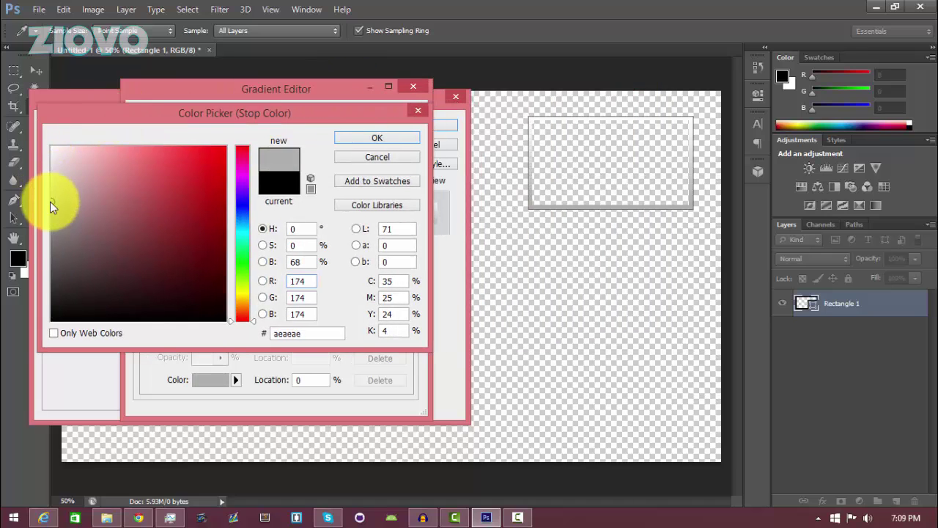
{"action": "left_click", "coordinate": [375, 139]}
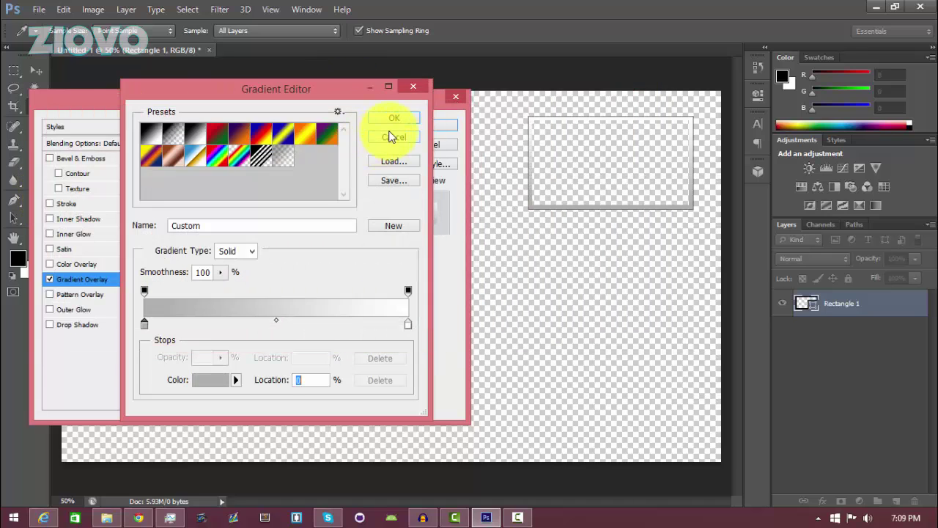
{"action": "left_click", "coordinate": [394, 118]}
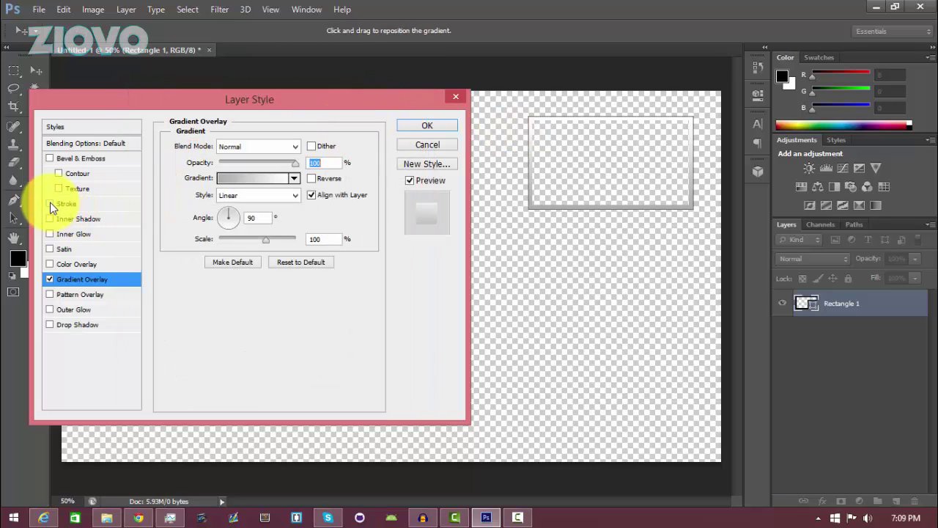
Add a Drop Shadow with distance 0, spread 44% and size 33 px.
{"action": "left_click", "coordinate": [50, 324]}
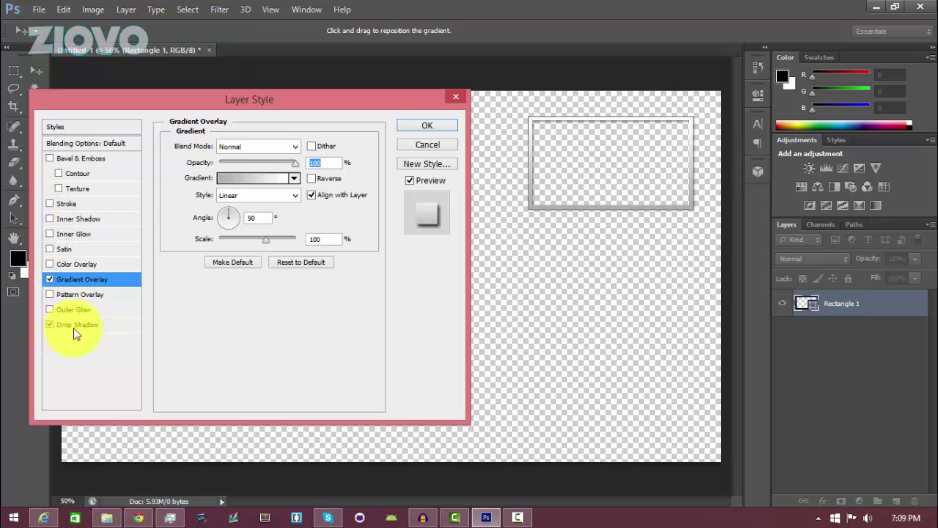
{"action": "left_click", "coordinate": [81, 326]}
{"action": "left_click_drag", "start_coordinate": [275, 165], "coordinate": [314, 163]}
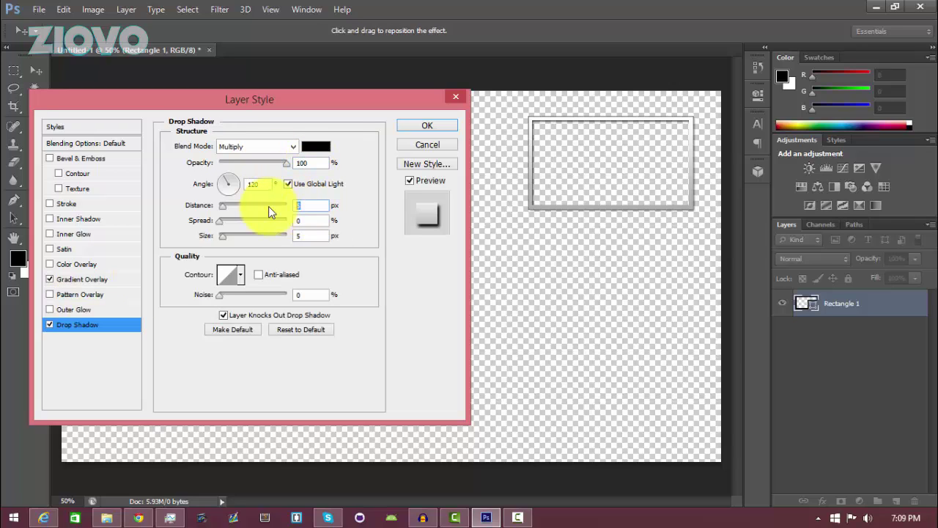
{"action": "type", "text": "0"}
{"action": "key", "text": "Tab"}
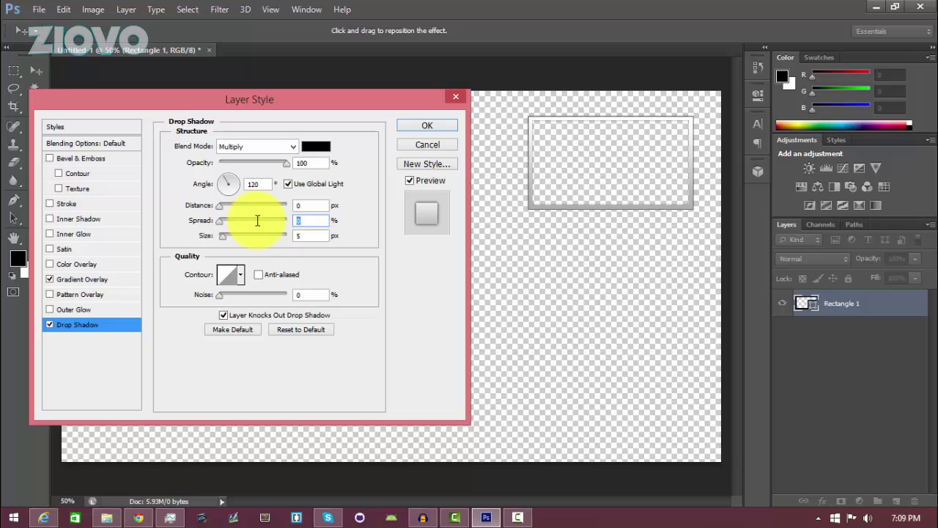
{"action": "type", "text": "33"}
{"action": "key", "text": "Tab"}
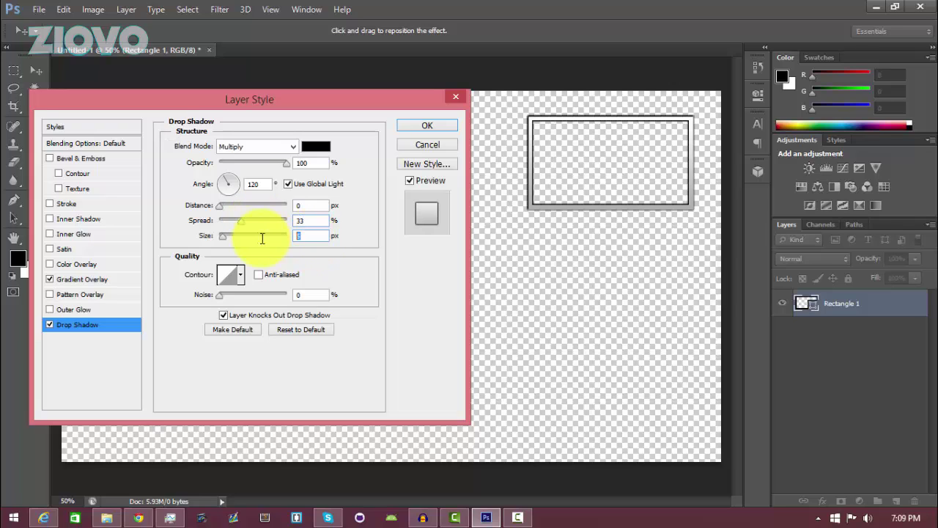
{"action": "type", "text": "33"}
{"action": "double_click", "coordinate": [310, 220]}
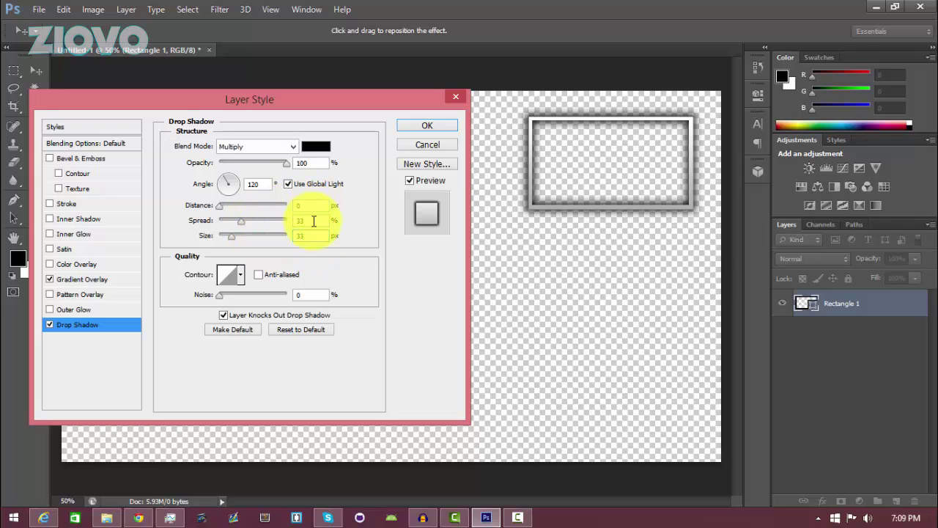
{"action": "type", "text": "44"}
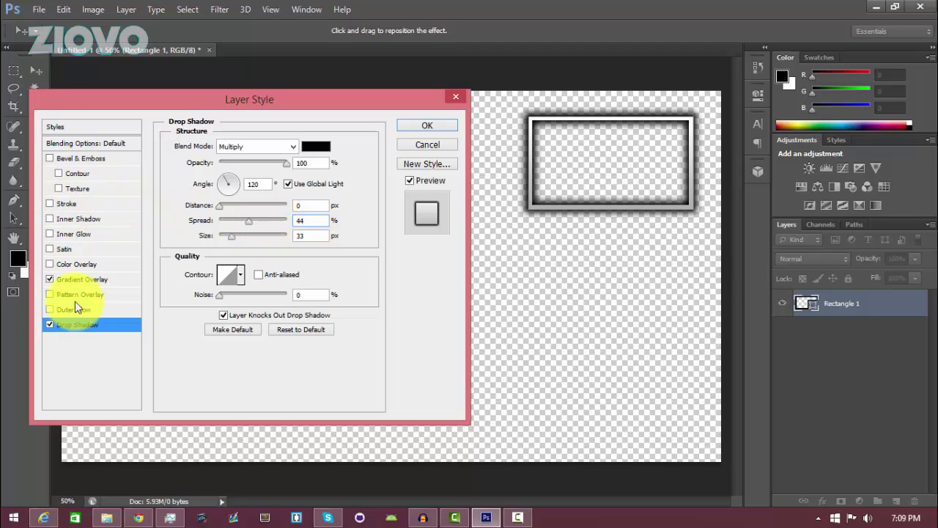
Try Bevel & Emboss, remove it again, and apply the layer style.
{"action": "left_click", "coordinate": [50, 159]}
{"action": "left_click", "coordinate": [51, 158]}
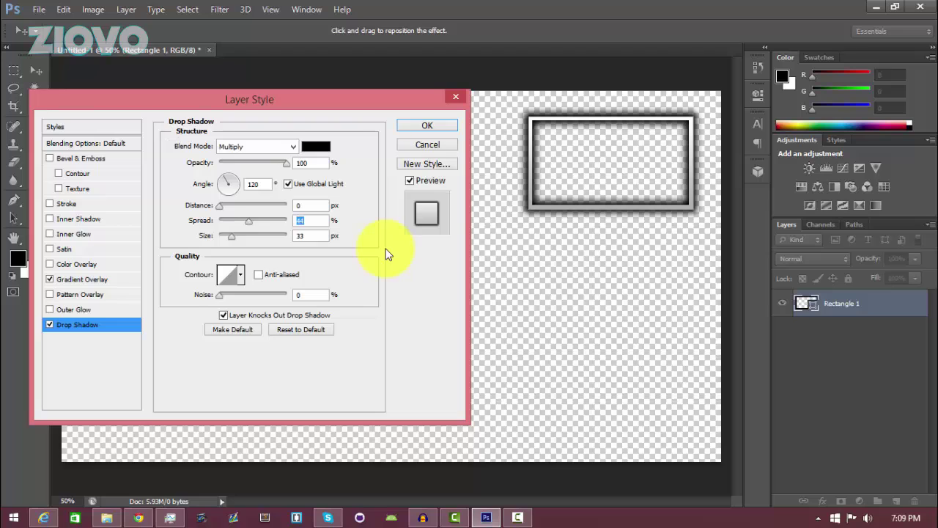
{"action": "key", "text": "Return"}
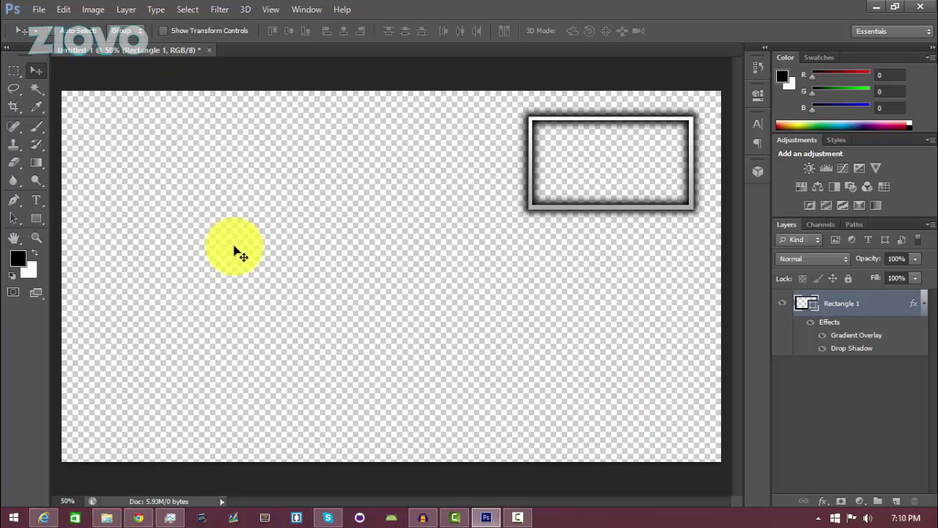
Type ZIOVO near the canvas centre at 100 pt and commit the text layer.
{"action": "left_click", "coordinate": [36, 199]}
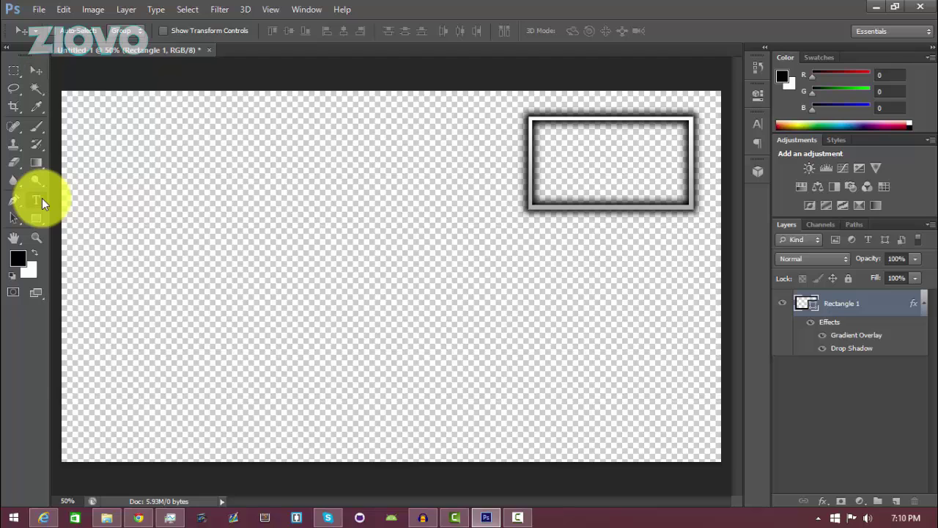
{"action": "left_click", "coordinate": [383, 296]}
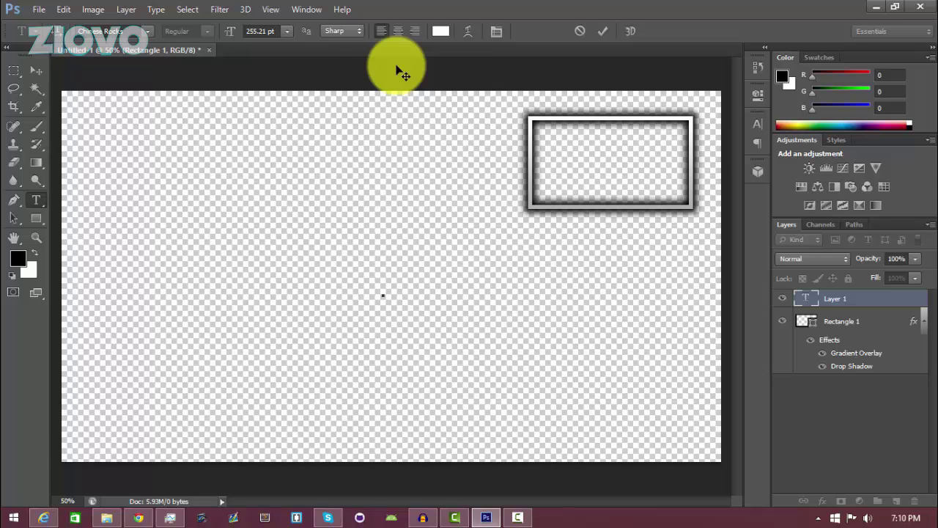
{"action": "type", "text": "ZIOVO"}
{"action": "key", "text": "ctrl+a"}
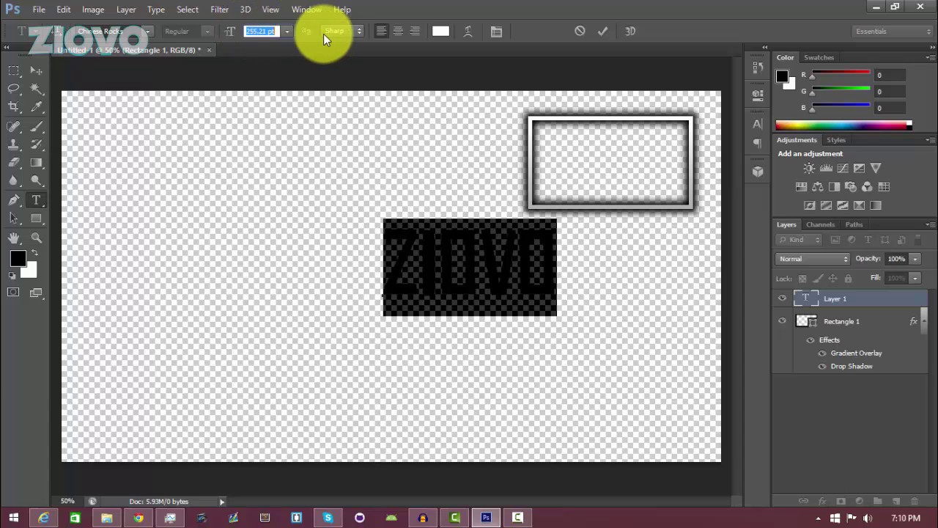
{"action": "type", "text": "100"}
{"action": "key", "text": "Return"}
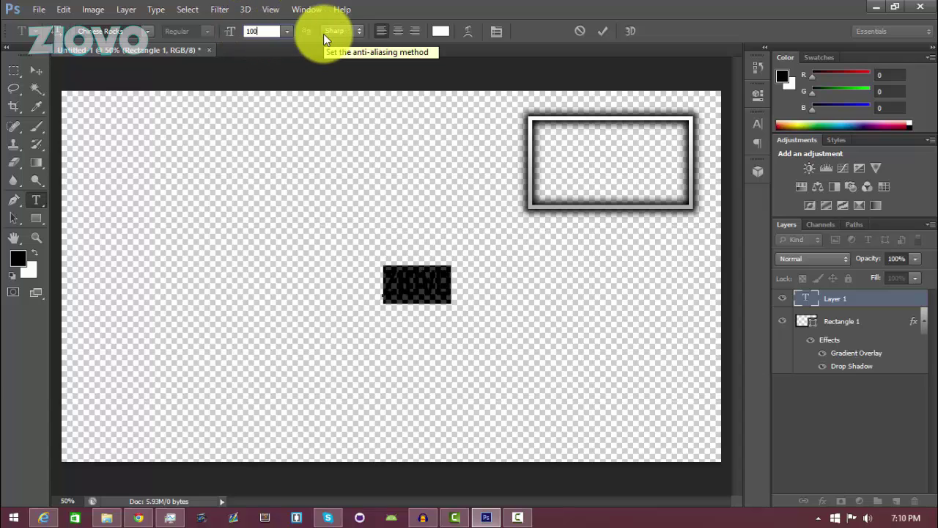
{"action": "left_click", "coordinate": [601, 31]}
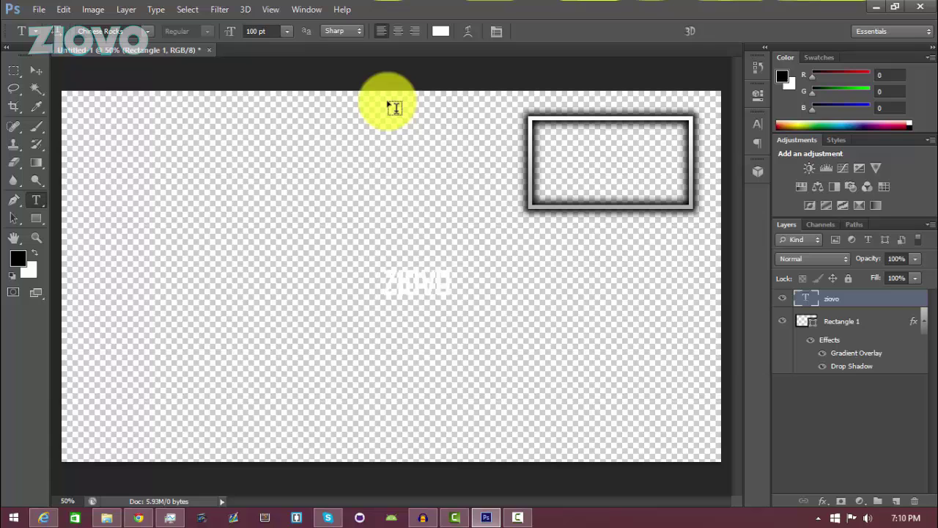
Give the ziovo text layer a Gradient Overlay at 10% opacity.
{"action": "right_click", "coordinate": [849, 307]}
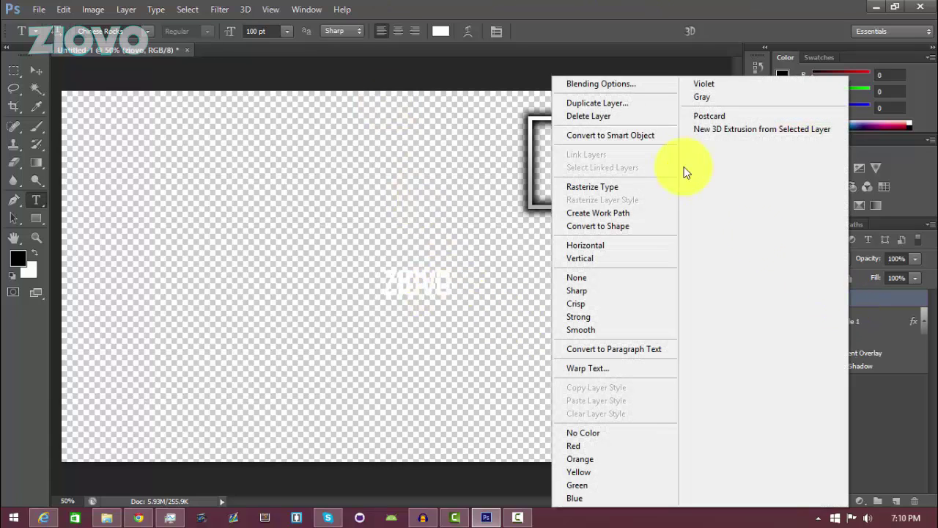
{"action": "left_click", "coordinate": [648, 85]}
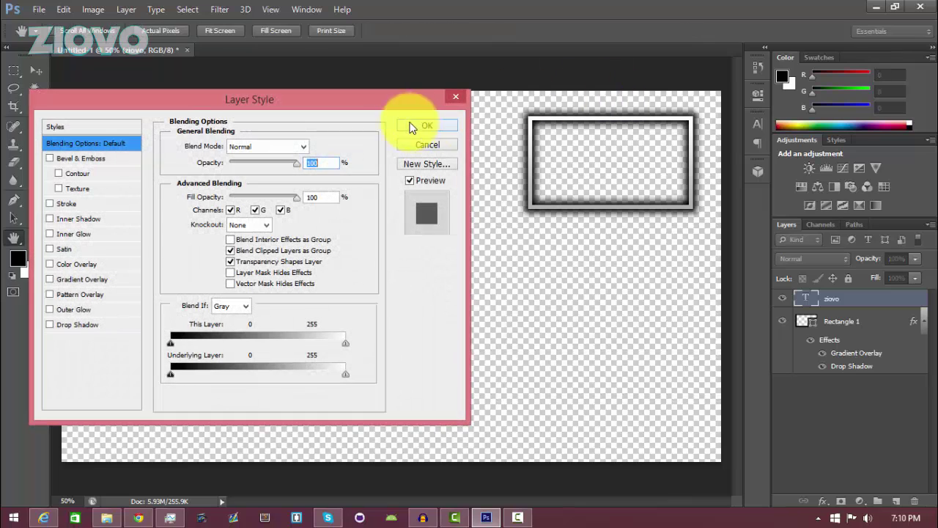
{"action": "left_click_drag", "start_coordinate": [303, 100], "coordinate": [792, 138]}
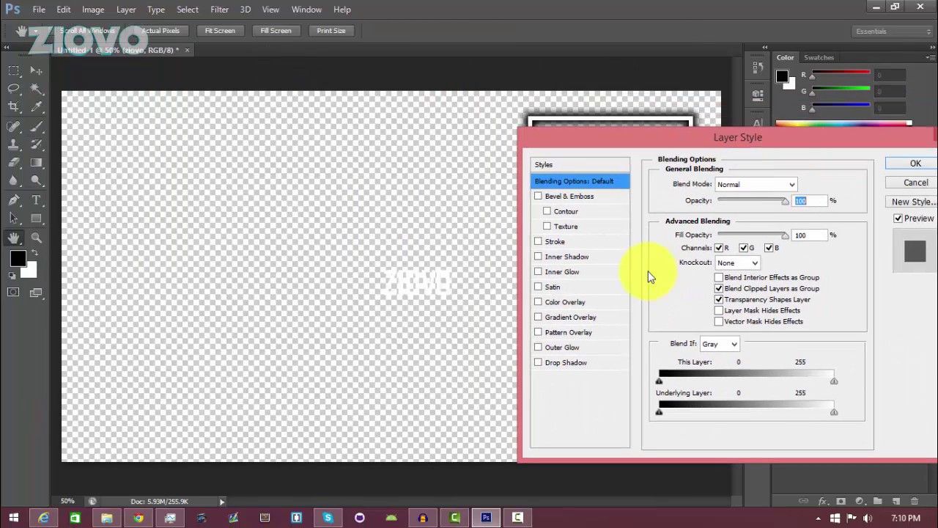
{"action": "left_click", "coordinate": [539, 317]}
{"action": "left_click", "coordinate": [572, 316]}
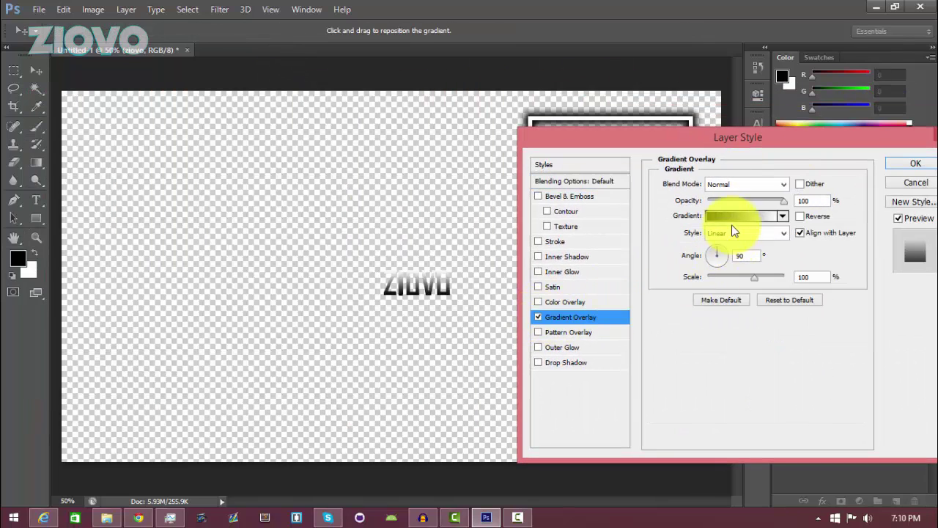
{"action": "left_click", "coordinate": [820, 201]}
{"action": "key", "text": "BackSpace"}
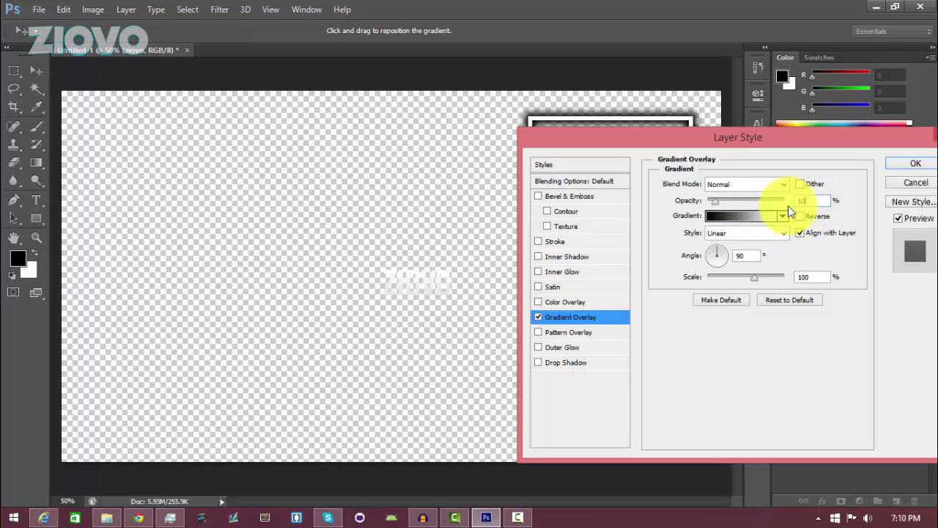
Add a Drop Shadow to the text with 44% spread.
{"action": "left_click", "coordinate": [539, 363]}
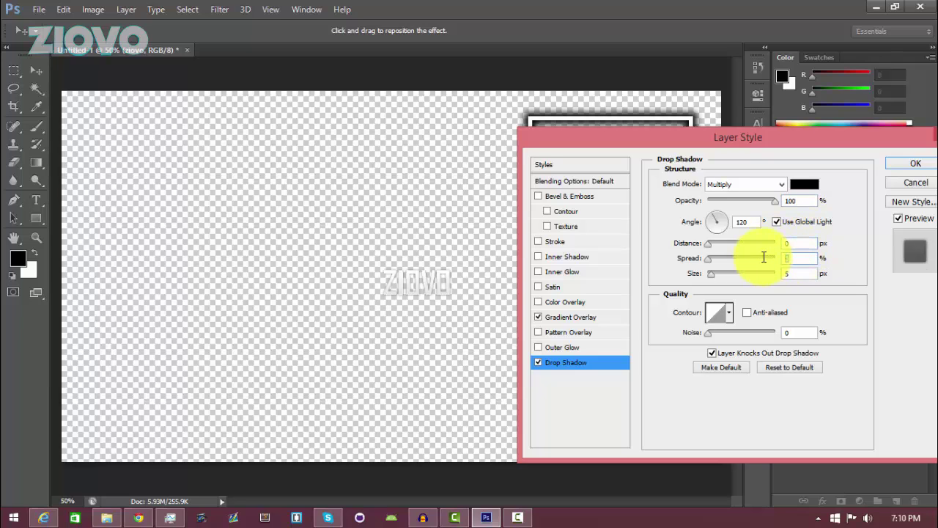
{"action": "type", "text": "44"}
{"action": "key", "text": "Tab"}
{"action": "type", "text": "44"}
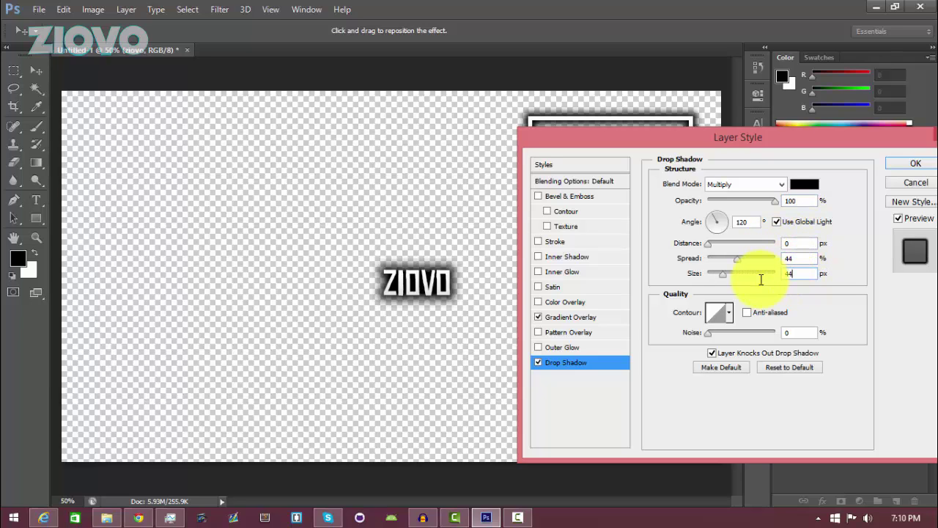
Apply the text styles, drag ZIOVO onto the frame's bottom edge, and load Rectangle 1's outline as a selection.
{"action": "left_click", "coordinate": [914, 163]}
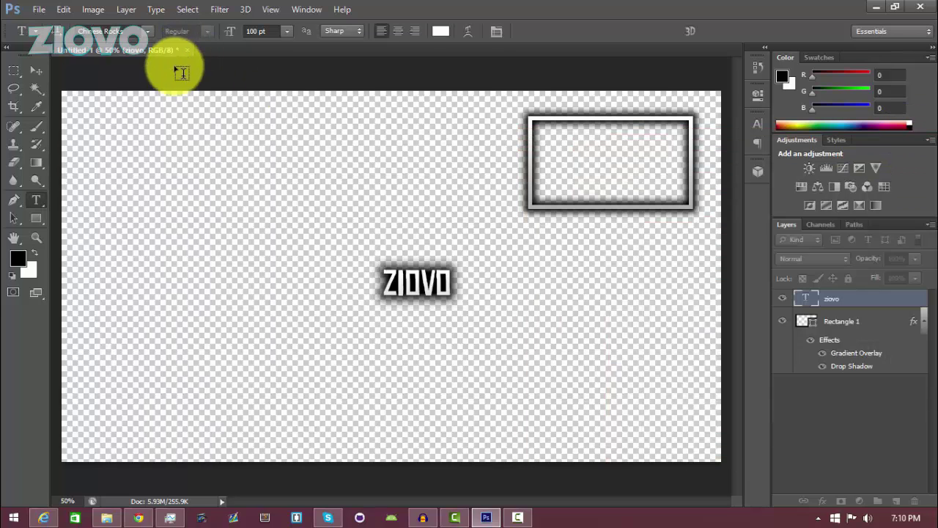
{"action": "left_click", "coordinate": [40, 72]}
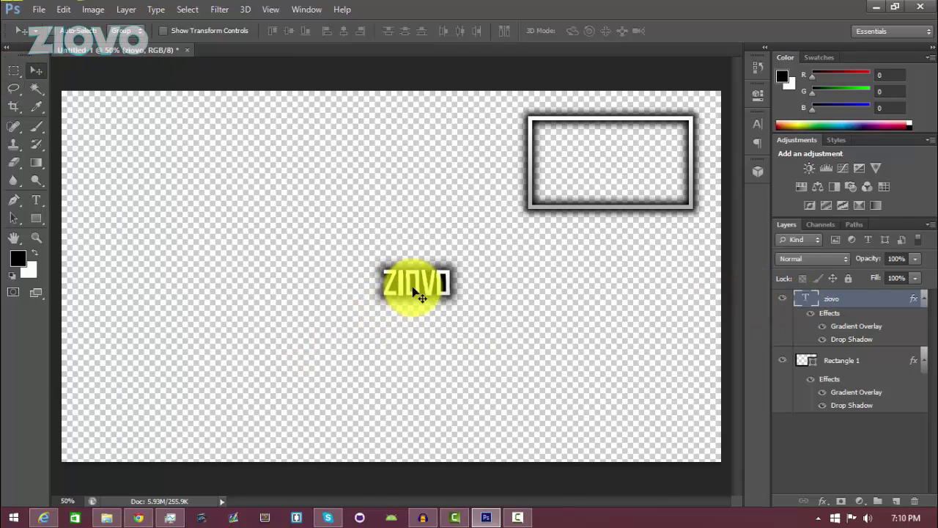
{"action": "left_click_drag", "start_coordinate": [417, 291], "coordinate": [609, 214]}
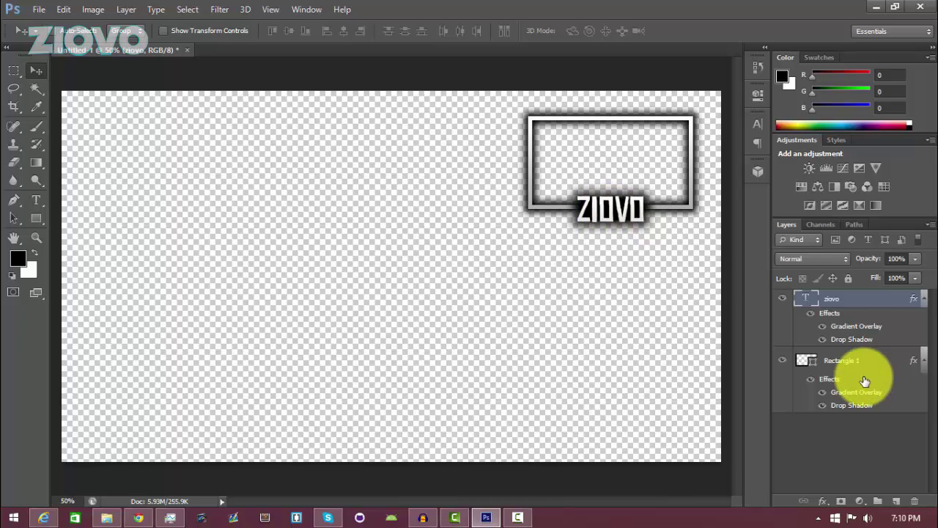
{"action": "left_click", "coordinate": [807, 363], "text": "ctrl"}
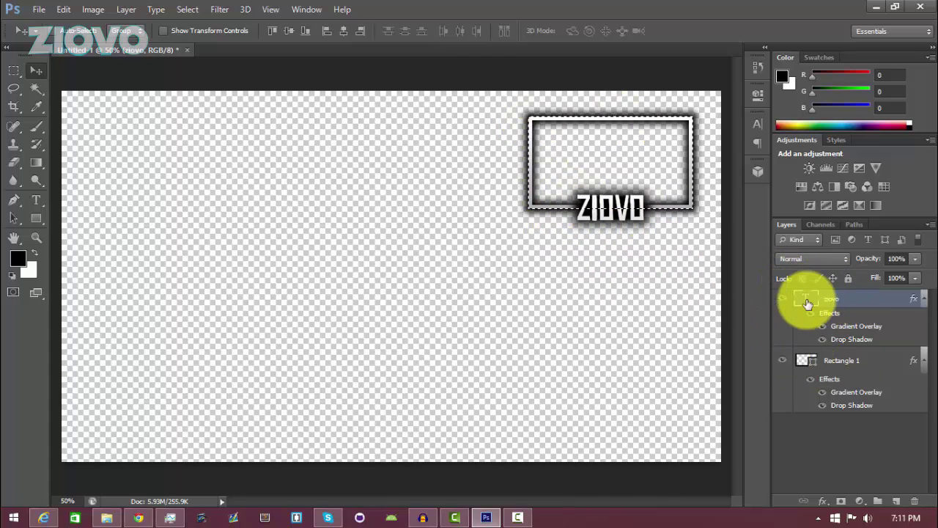
Centre the ZIOVO text horizontally on the frame outline, then clear the selection.
{"action": "left_click", "coordinate": [126, 9]}
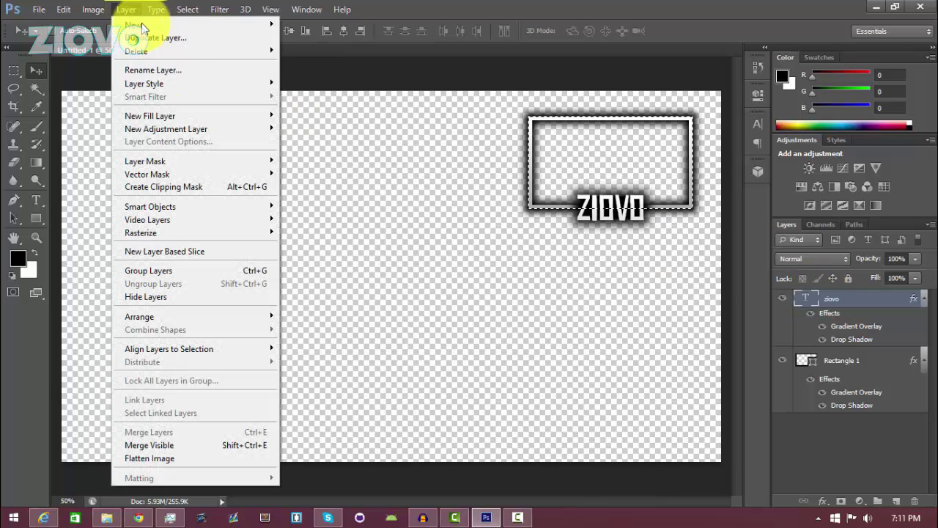
{"action": "mouse_move", "coordinate": [245, 348]}
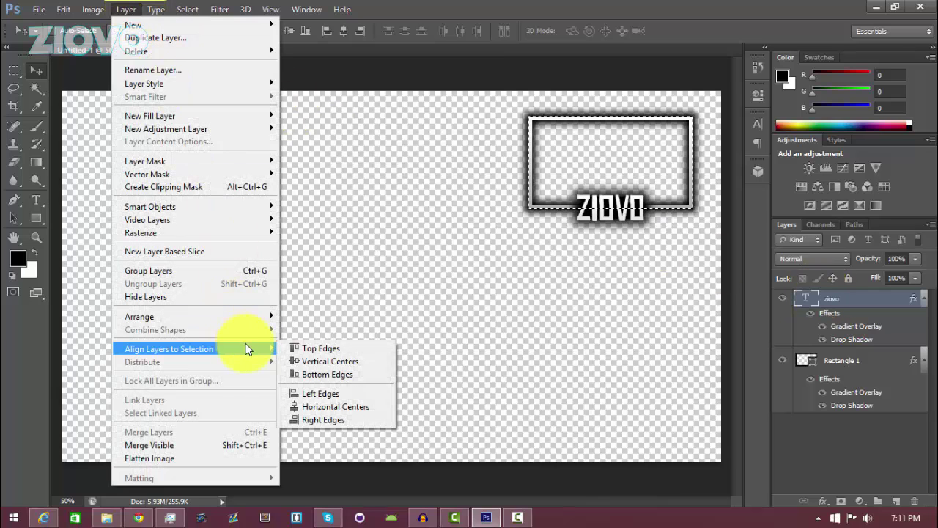
{"action": "left_click", "coordinate": [343, 408]}
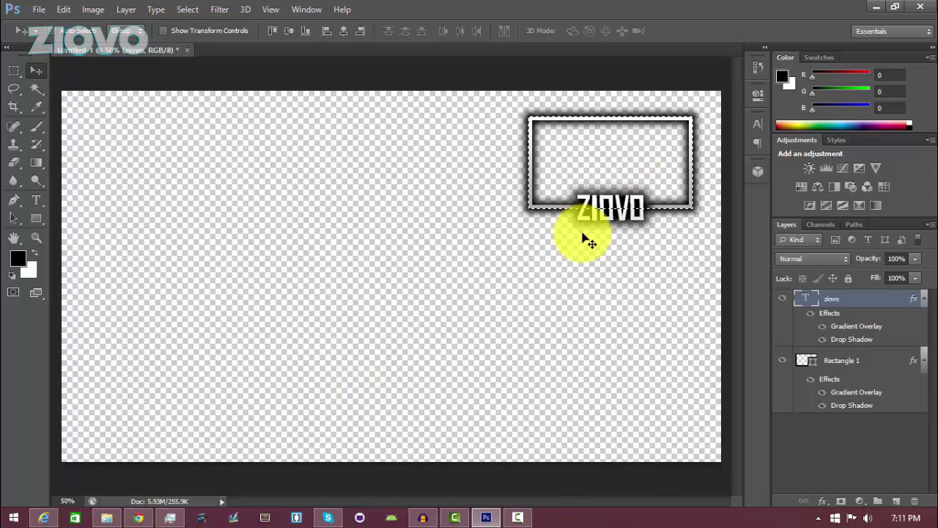
{"action": "key", "text": "ctrl+d"}
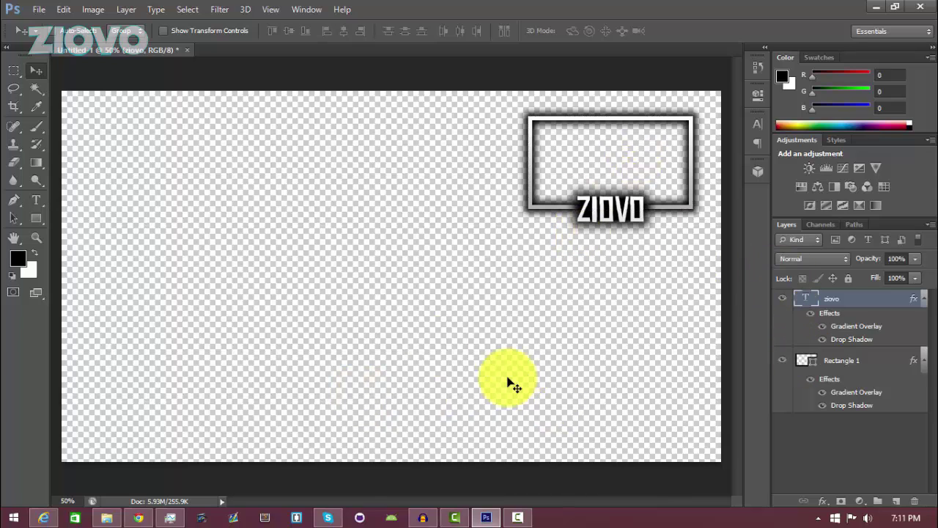
Save As PNG named ziovofacecam, accepting the default PNG compression options.
{"action": "left_click", "coordinate": [38, 8]}
{"action": "left_click", "coordinate": [103, 174]}
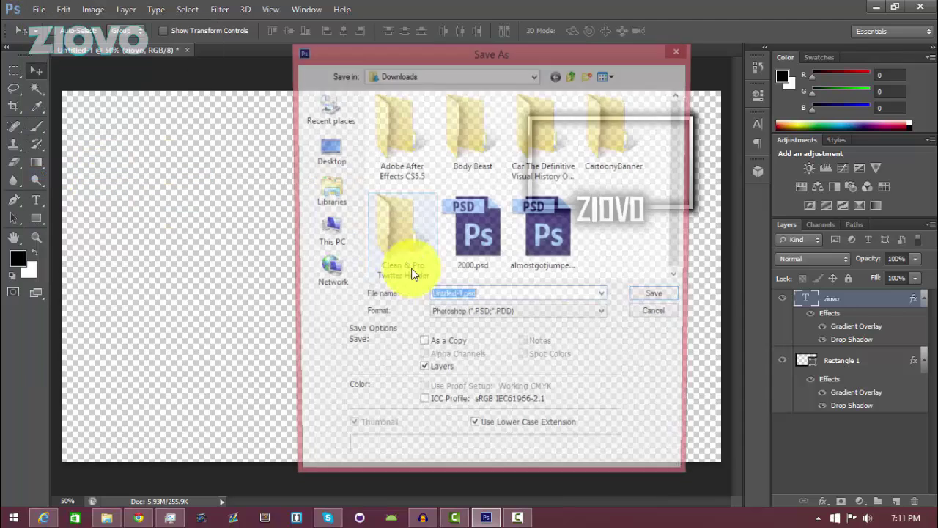
{"action": "left_click", "coordinate": [455, 315]}
{"action": "left_click", "coordinate": [470, 480]}
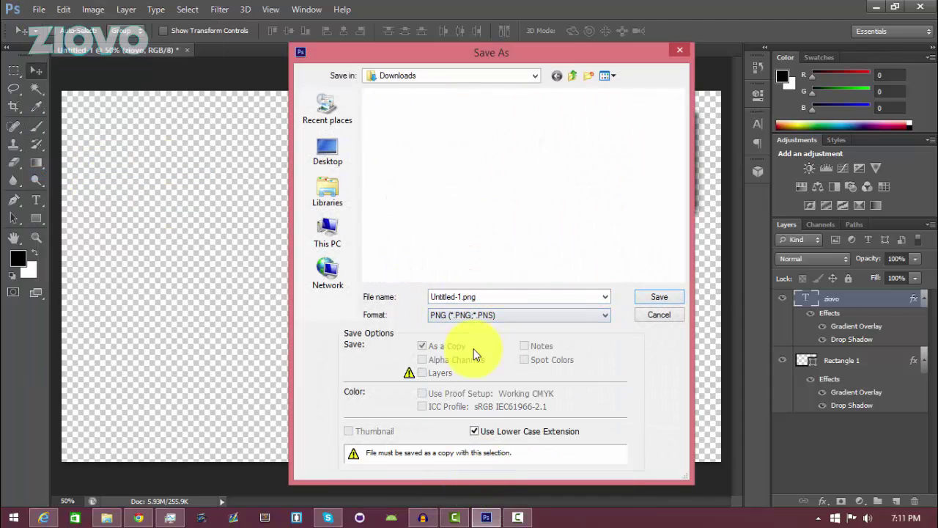
{"action": "type", "text": "ziovo"}
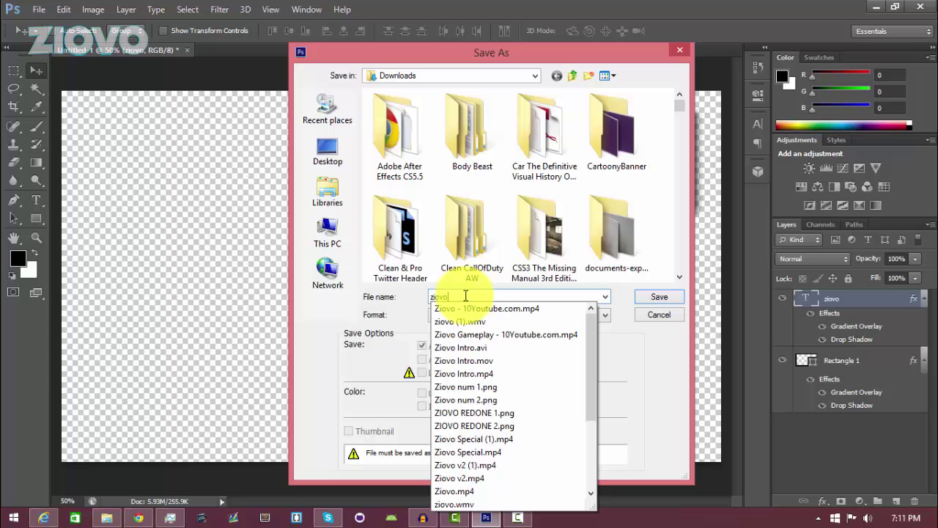
{"action": "type", "text": "facecam"}
{"action": "key", "text": "Return"}
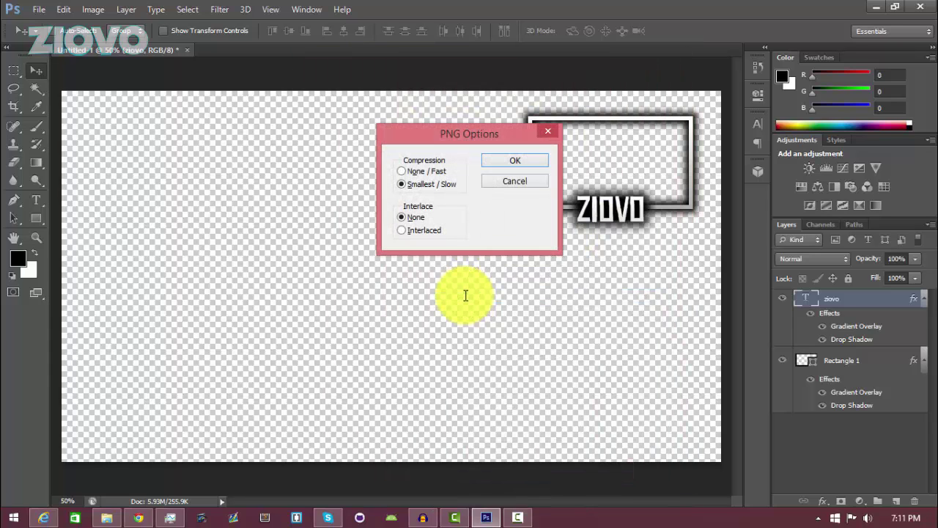
{"action": "key", "text": "Return"}
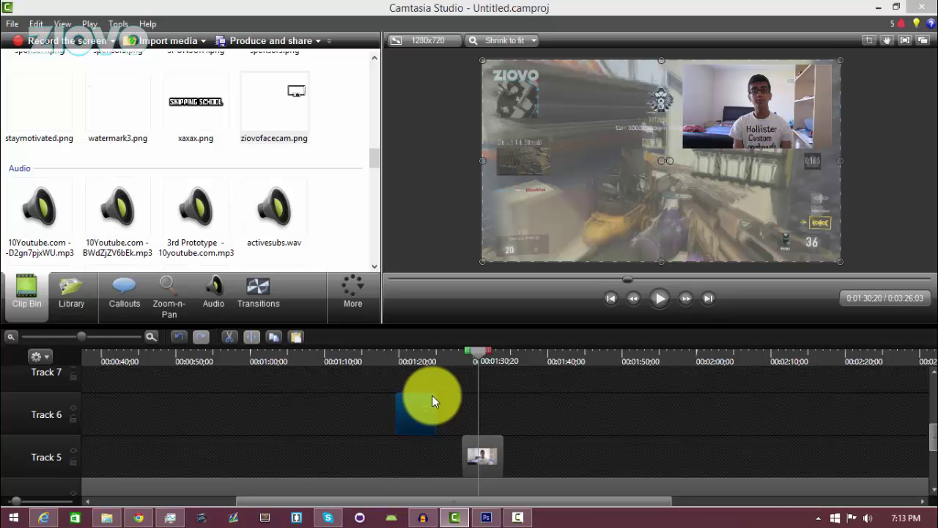
Slide the ZIOVO frame clip on Track 6 to line up with the Track 5 facecam clip.
{"action": "left_click", "coordinate": [483, 455]}
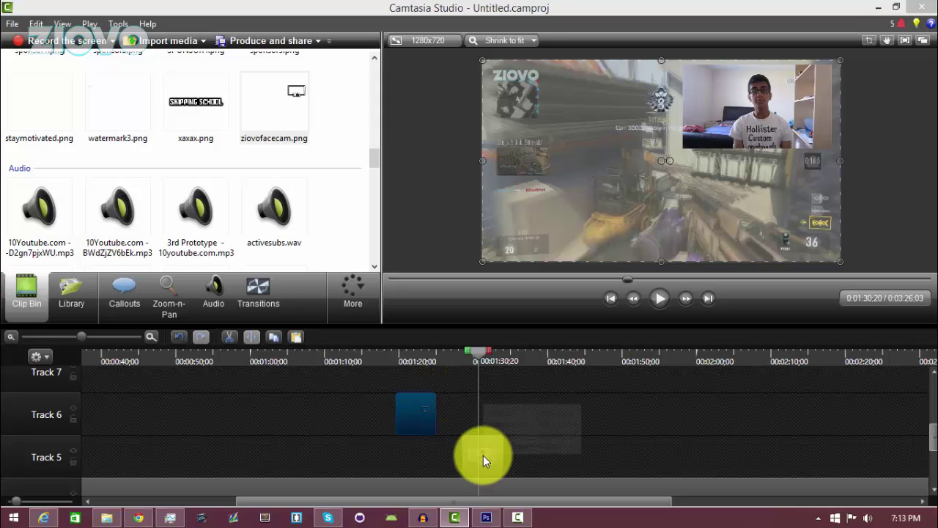
{"action": "left_click", "coordinate": [420, 413]}
{"action": "left_click_drag", "start_coordinate": [418, 415], "coordinate": [478, 420]}
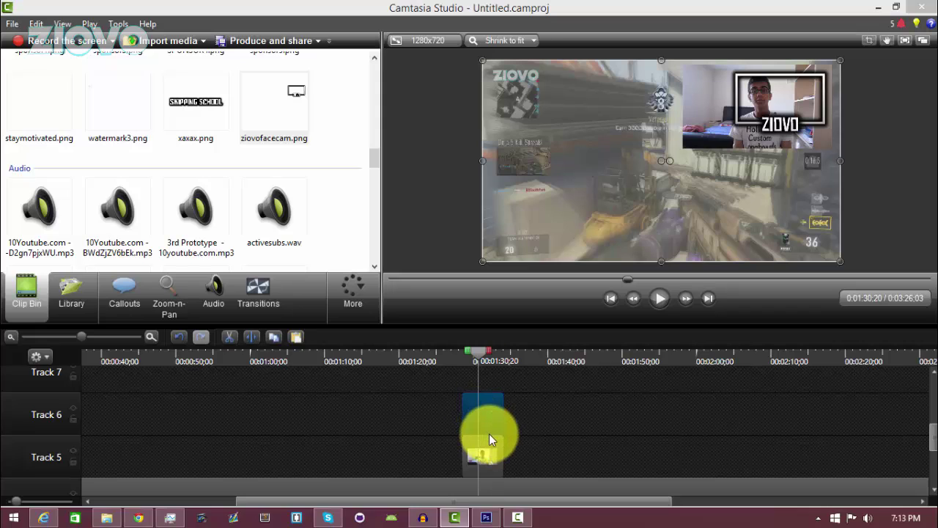
{"action": "left_click", "coordinate": [469, 419]}
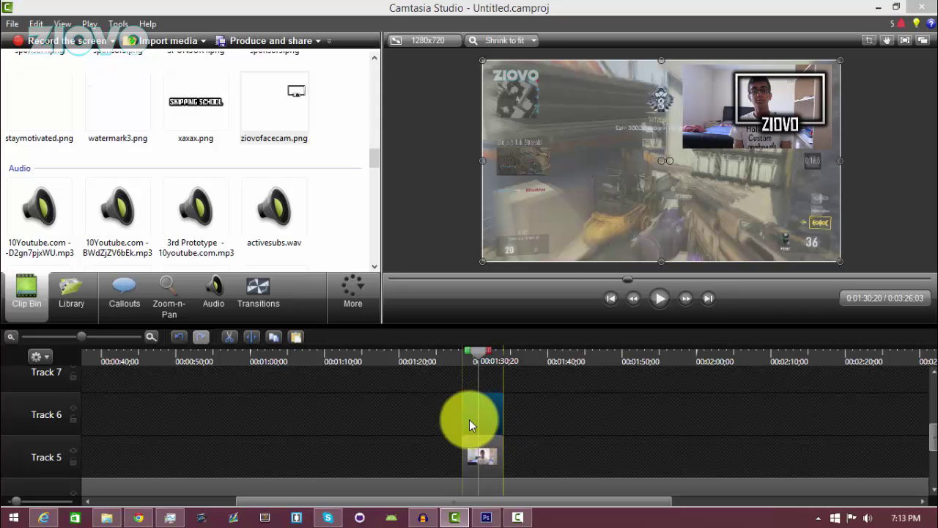
{"action": "left_click_drag", "start_coordinate": [470, 420], "coordinate": [448, 430]}
Shrink and fit the webcam inside the frame at top right, realigning the frame clip above it.
{"action": "left_click", "coordinate": [482, 445]}
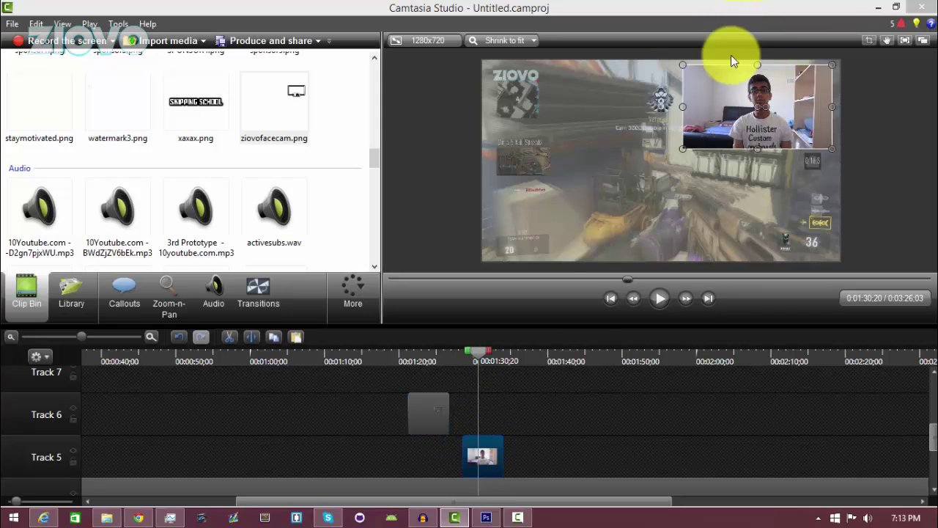
{"action": "left_click_drag", "start_coordinate": [682, 148], "coordinate": [734, 125]}
{"action": "left_click_drag", "start_coordinate": [427, 407], "coordinate": [473, 404]}
{"action": "left_click", "coordinate": [484, 448]}
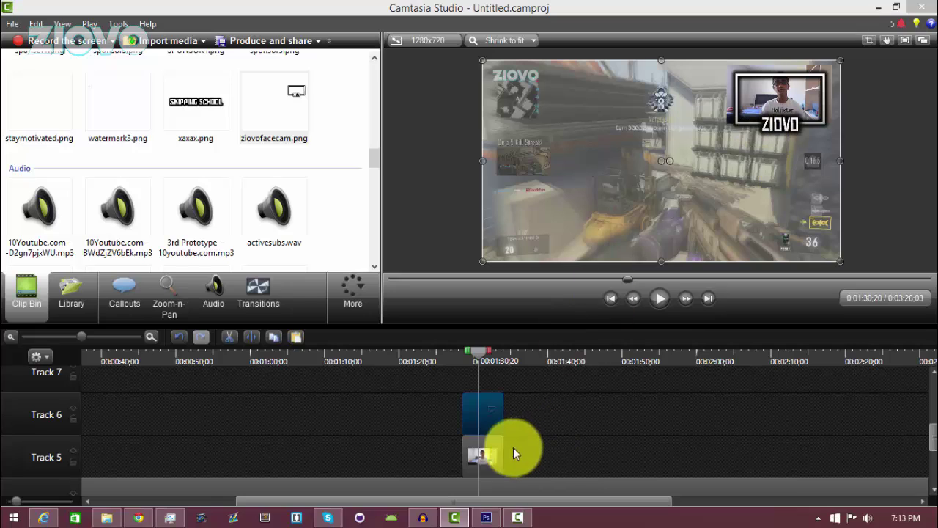
{"action": "left_click_drag", "start_coordinate": [727, 64], "coordinate": [738, 72]}
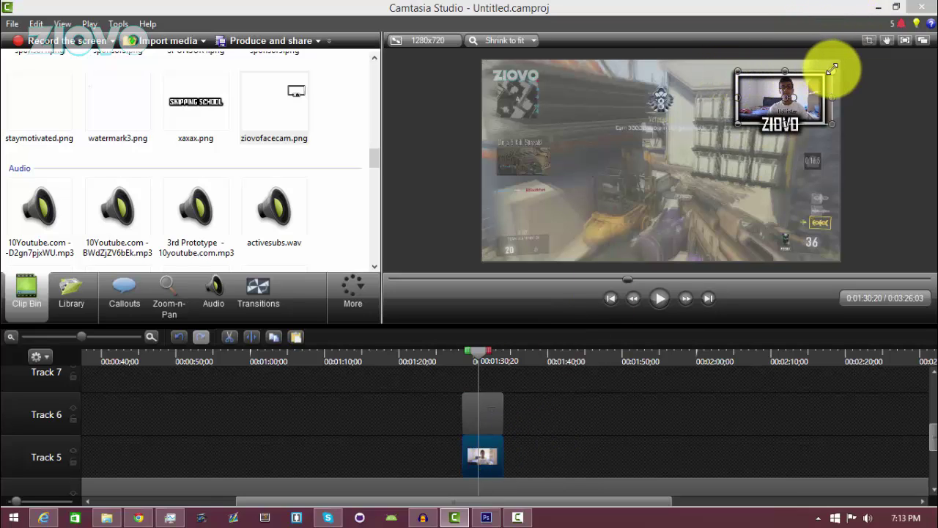
{"action": "left_click_drag", "start_coordinate": [832, 69], "coordinate": [824, 74]}
{"action": "left_click", "coordinate": [874, 109]}
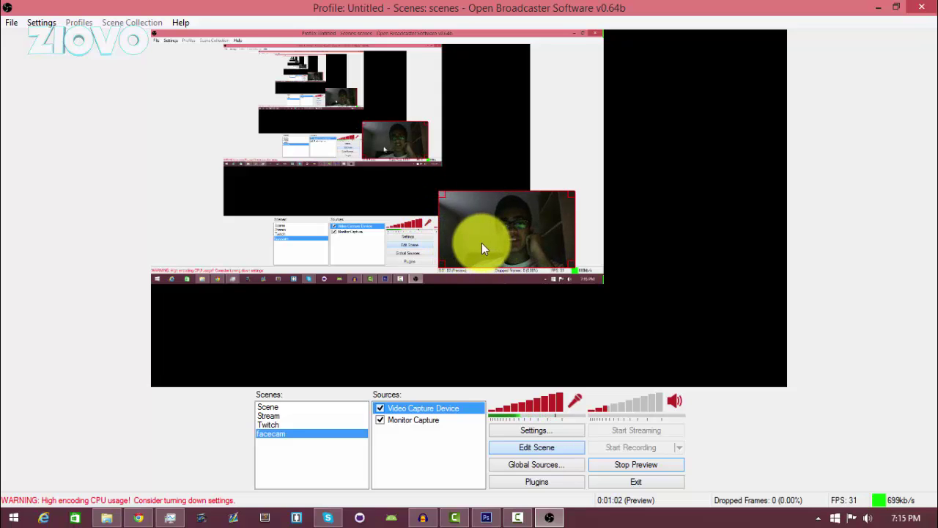
Drag the Video Capture Device to the scene's top-right corner and shrink it slightly.
{"action": "left_click_drag", "start_coordinate": [489, 247], "coordinate": [648, 117]}
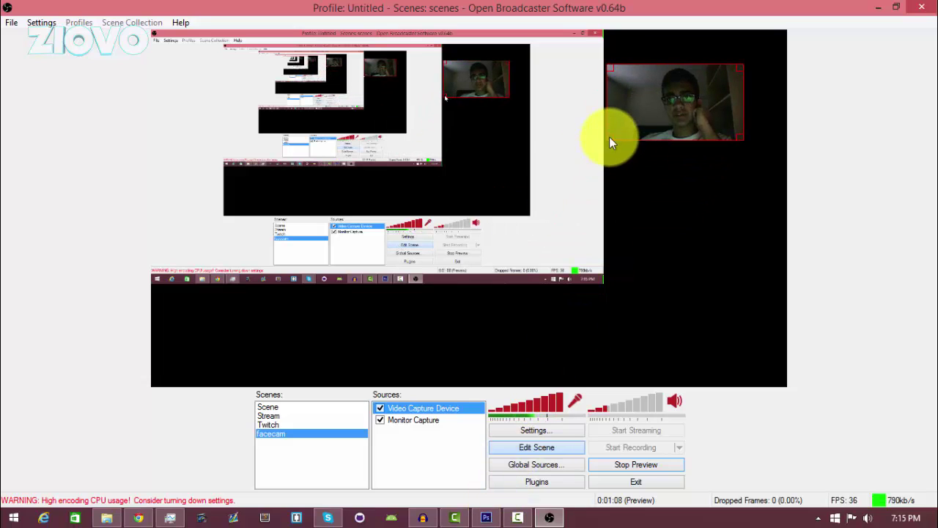
{"action": "left_click_drag", "start_coordinate": [620, 135], "coordinate": [617, 134]}
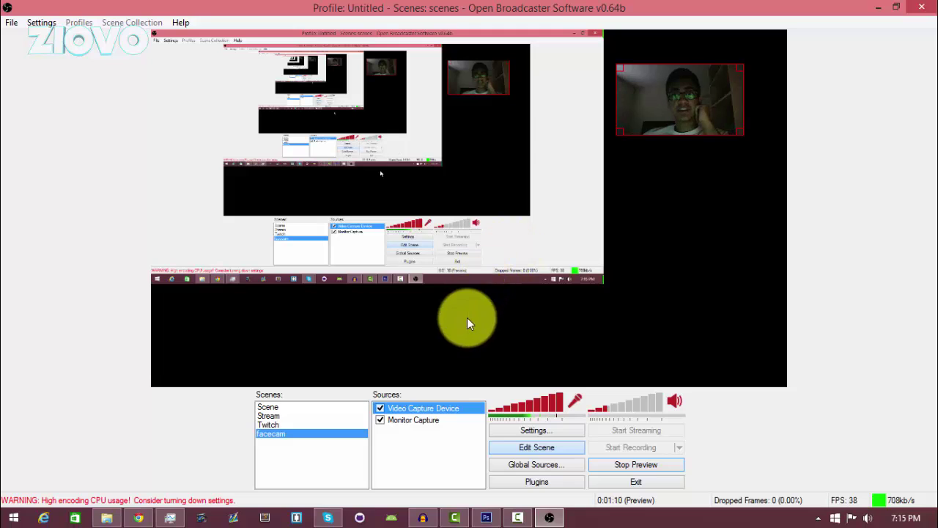
Add an Image source named Image showing ziovofacecam.png to the facecam scene.
{"action": "right_click", "coordinate": [402, 457]}
{"action": "mouse_move", "coordinate": [418, 466]}
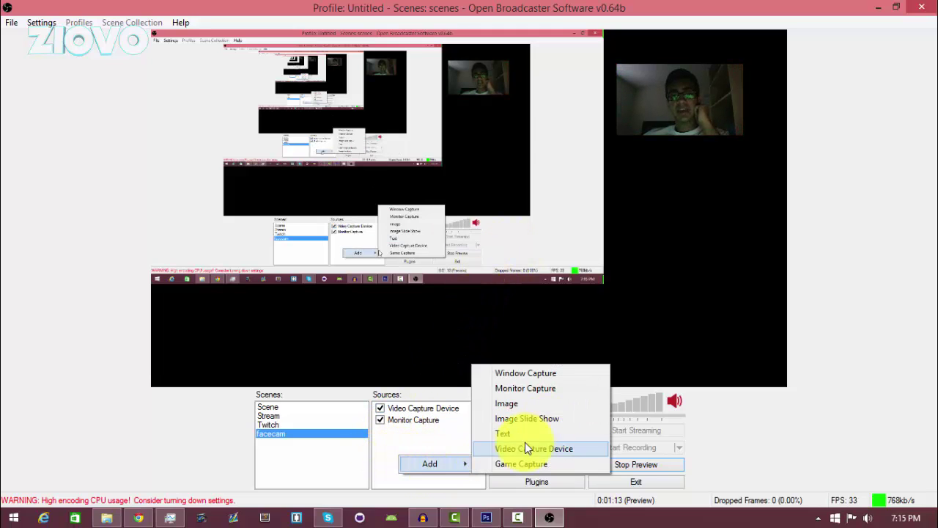
{"action": "left_click", "coordinate": [554, 409]}
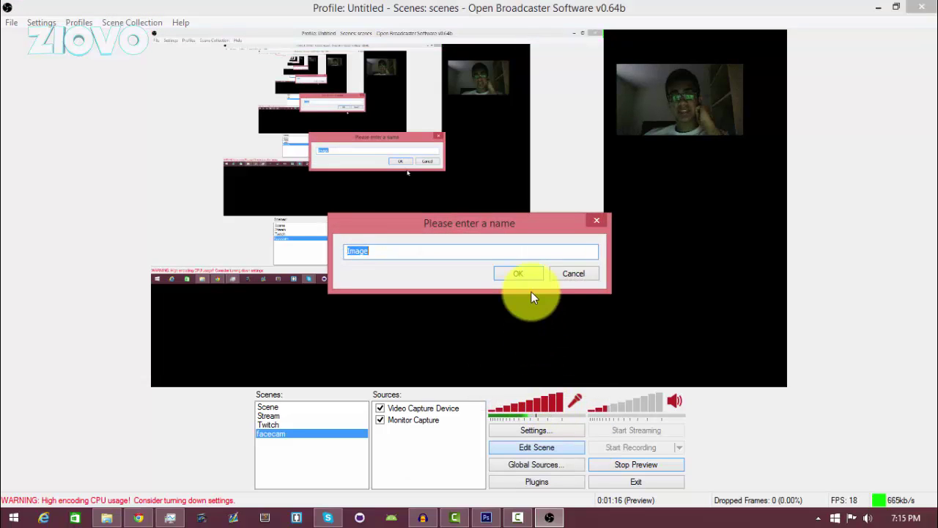
{"action": "left_click", "coordinate": [529, 277]}
{"action": "left_click", "coordinate": [549, 146]}
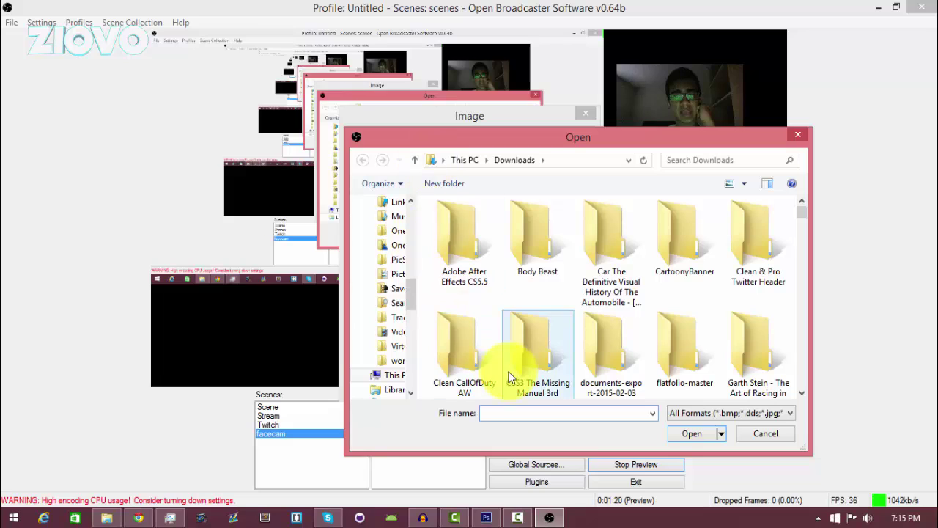
{"action": "type", "text": "ziovod"}
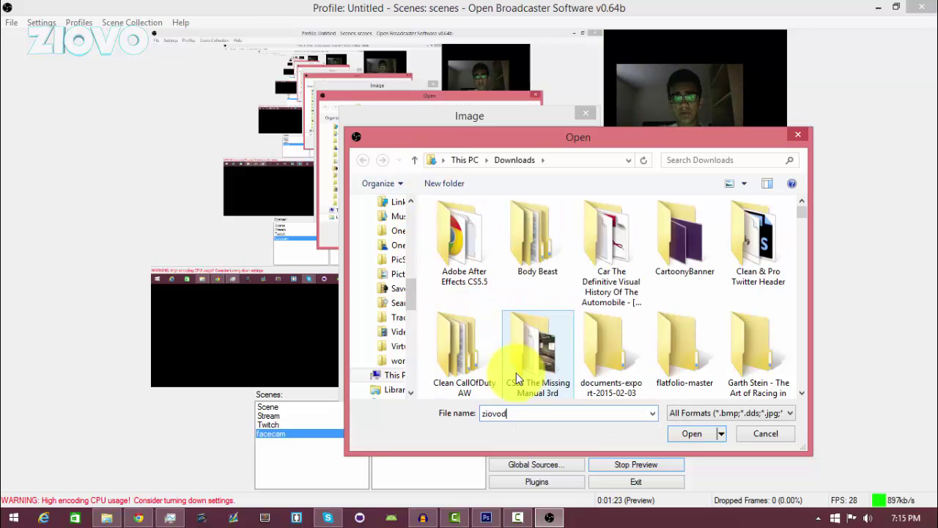
{"action": "key", "text": "BackSpace"}
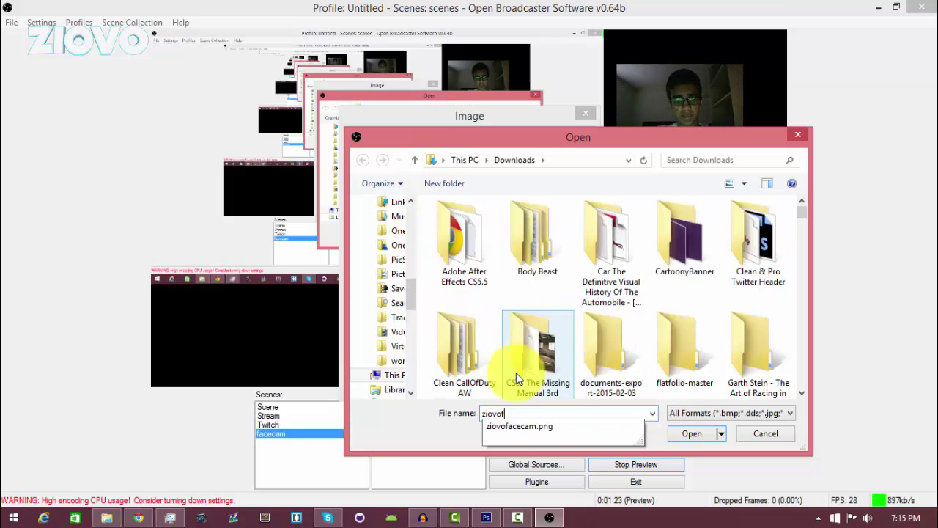
{"action": "type", "text": "f"}
{"action": "key", "text": "Return"}
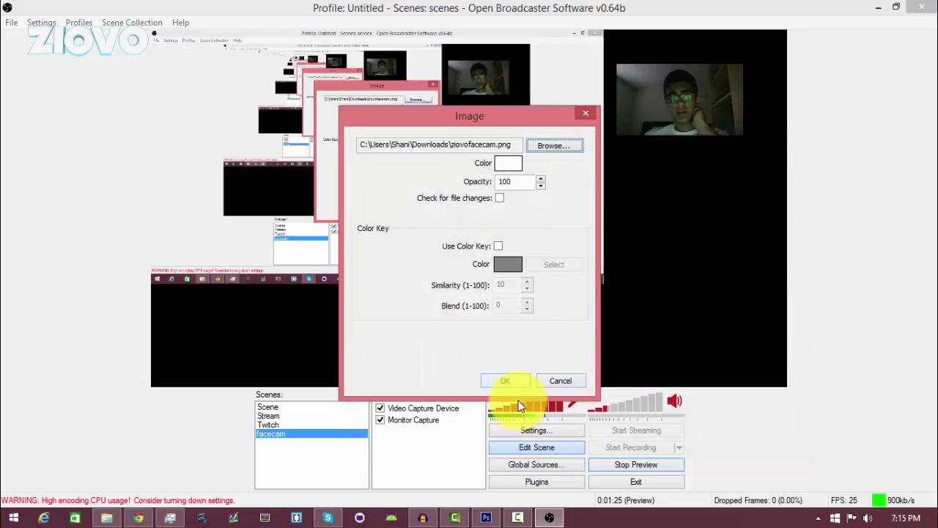
{"action": "left_click", "coordinate": [506, 380]}
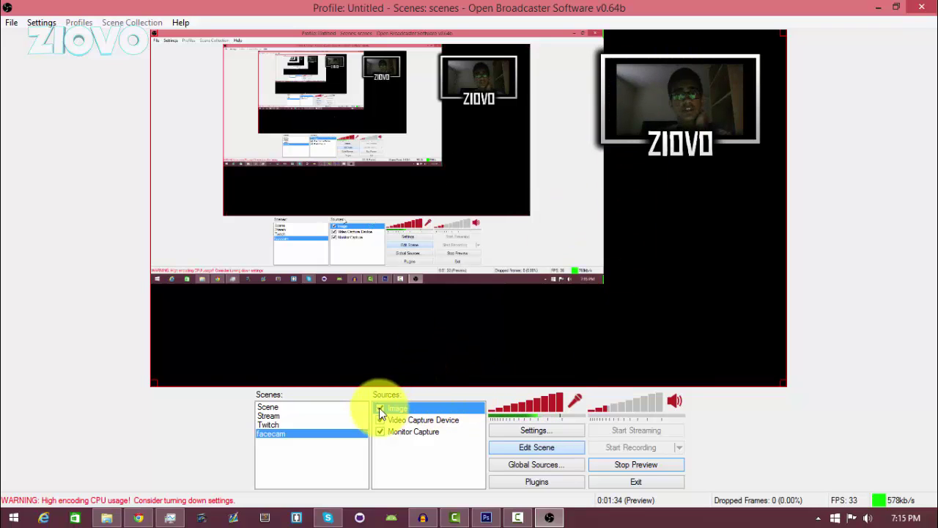
Select the Video Capture Device in Edit Scene mode and enlarge it to fill the ZIOVO frame's opening.
{"action": "left_click", "coordinate": [422, 421]}
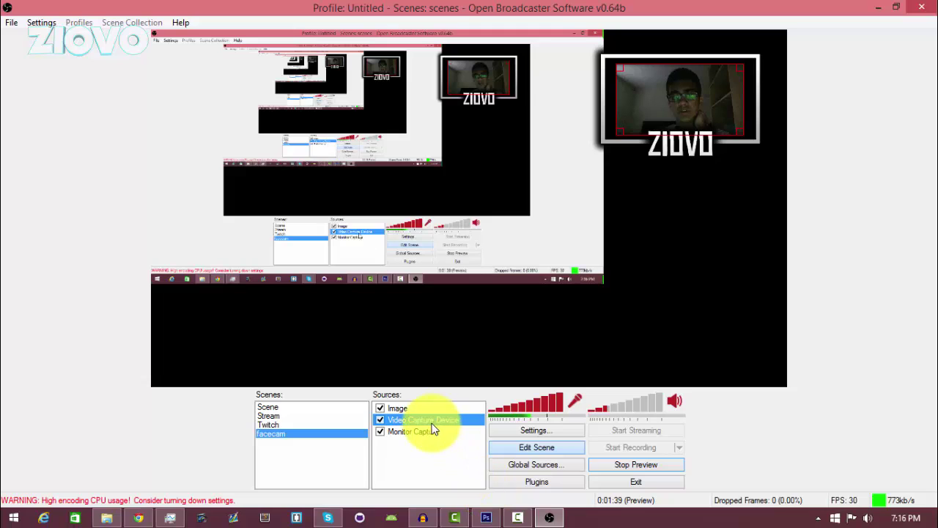
{"action": "left_click", "coordinate": [505, 444]}
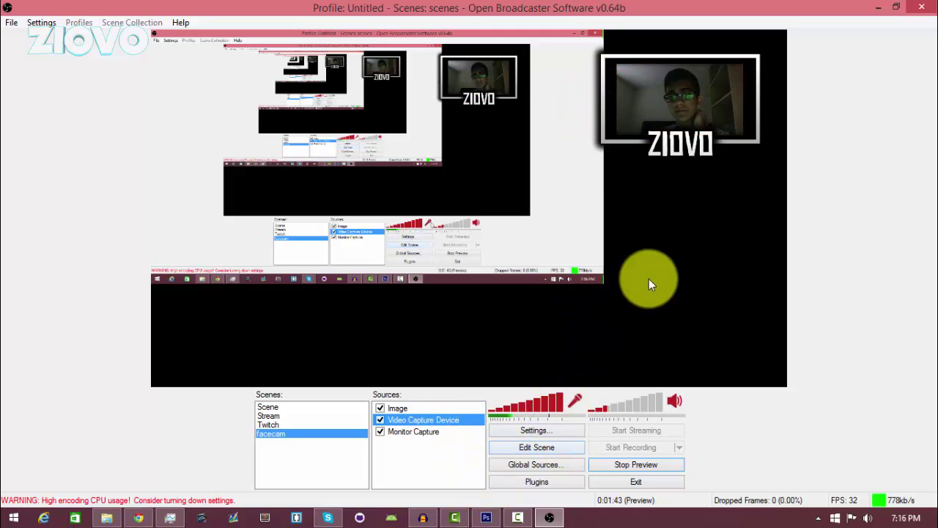
{"action": "left_click", "coordinate": [565, 453]}
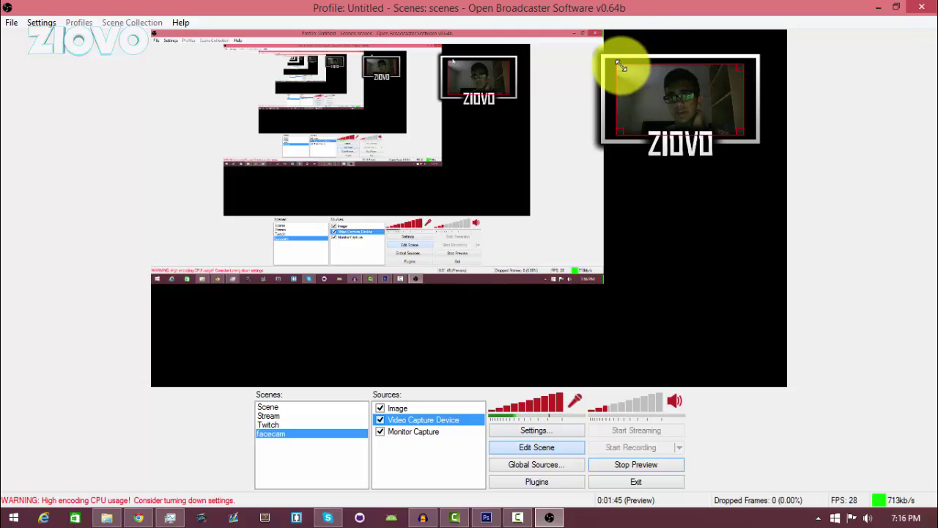
{"action": "left_click_drag", "start_coordinate": [619, 67], "coordinate": [608, 56]}
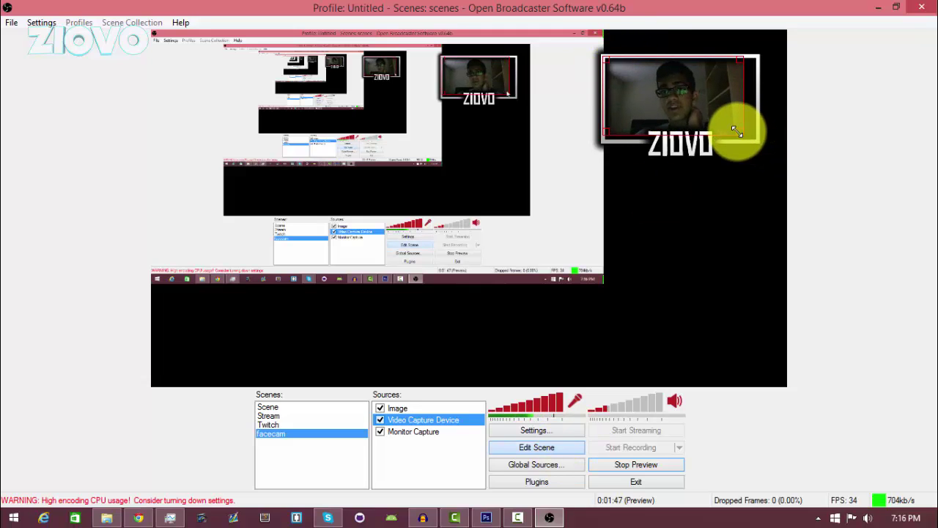